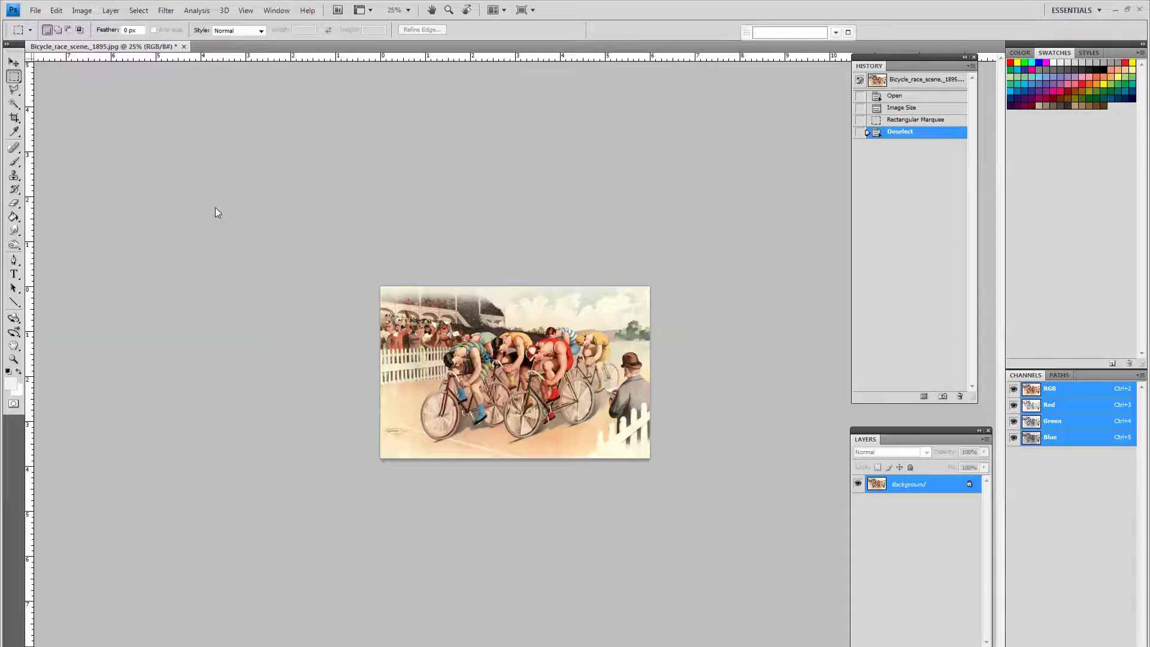
# Create a new document named Matfile, 10 by 8 inches, in inch units
pyautogui.click(36, 13)
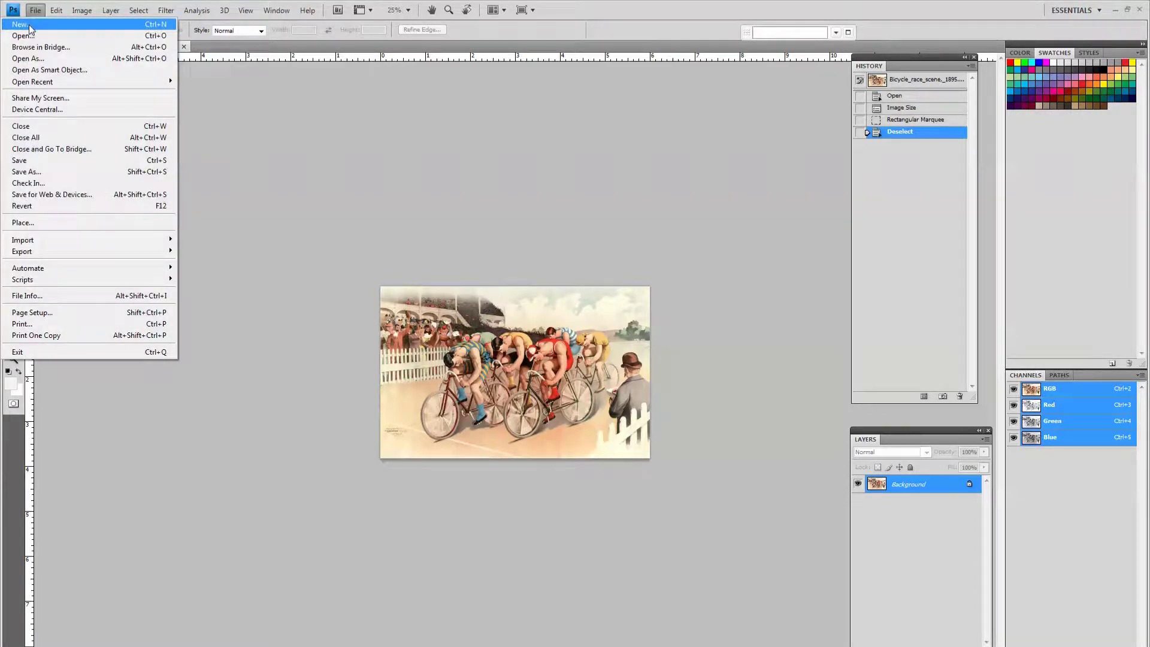
pyautogui.click(30, 27)
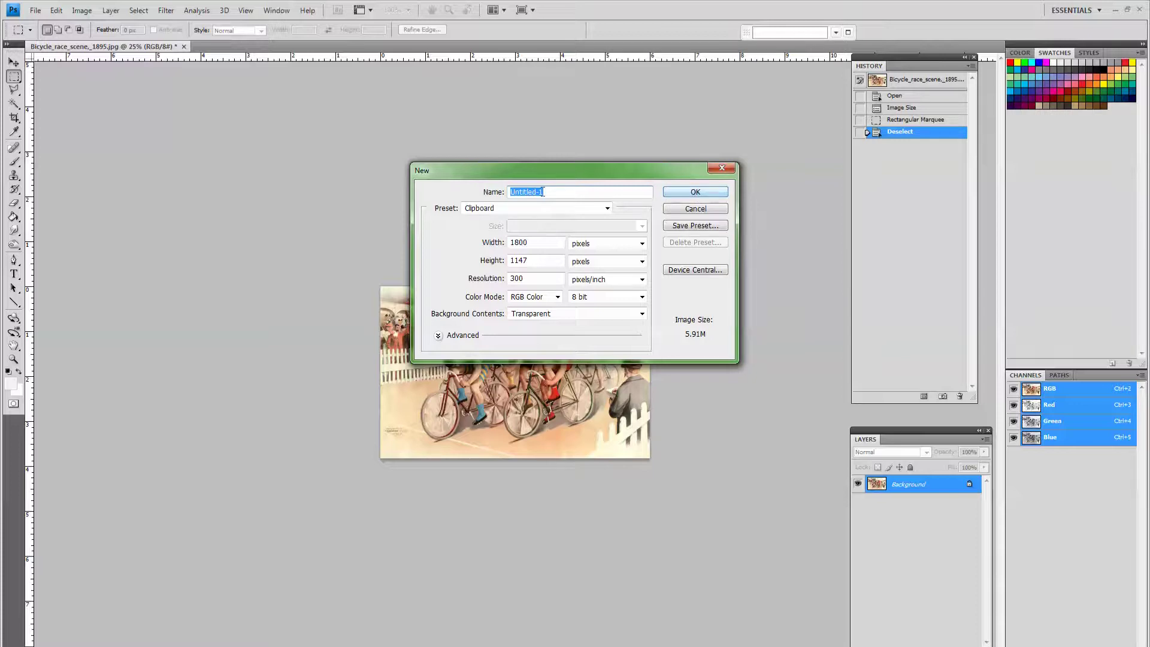
pyautogui.write('Matfile')
pyautogui.click(580, 245)
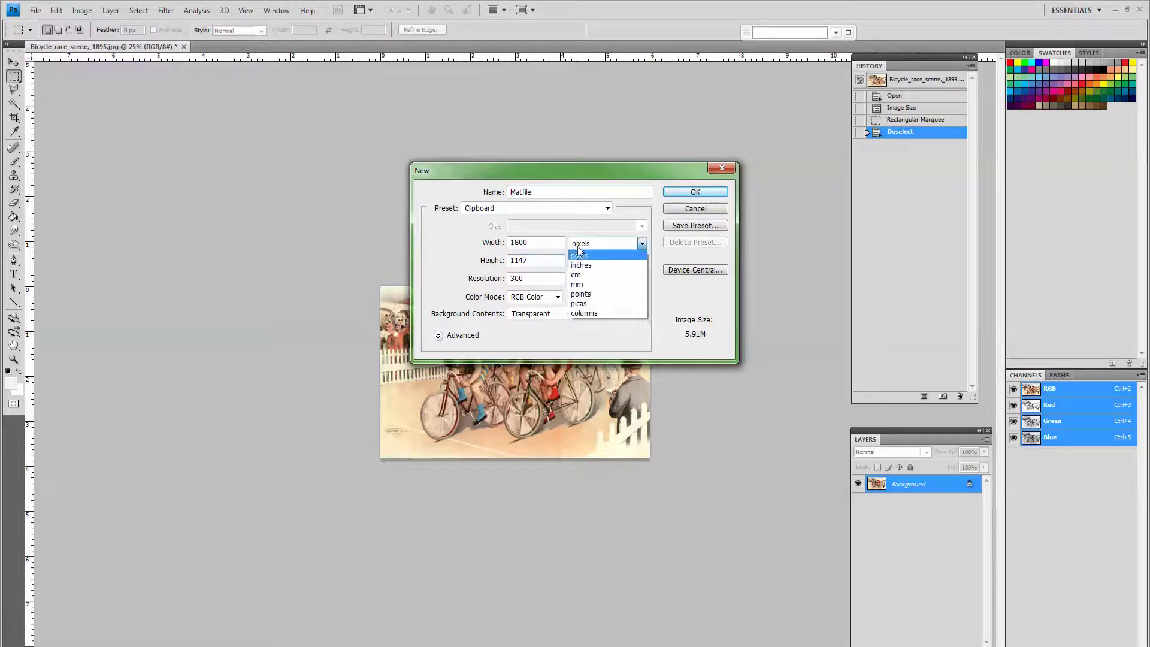
pyautogui.click(584, 262)
pyautogui.hotkey('shift', 'Tab')
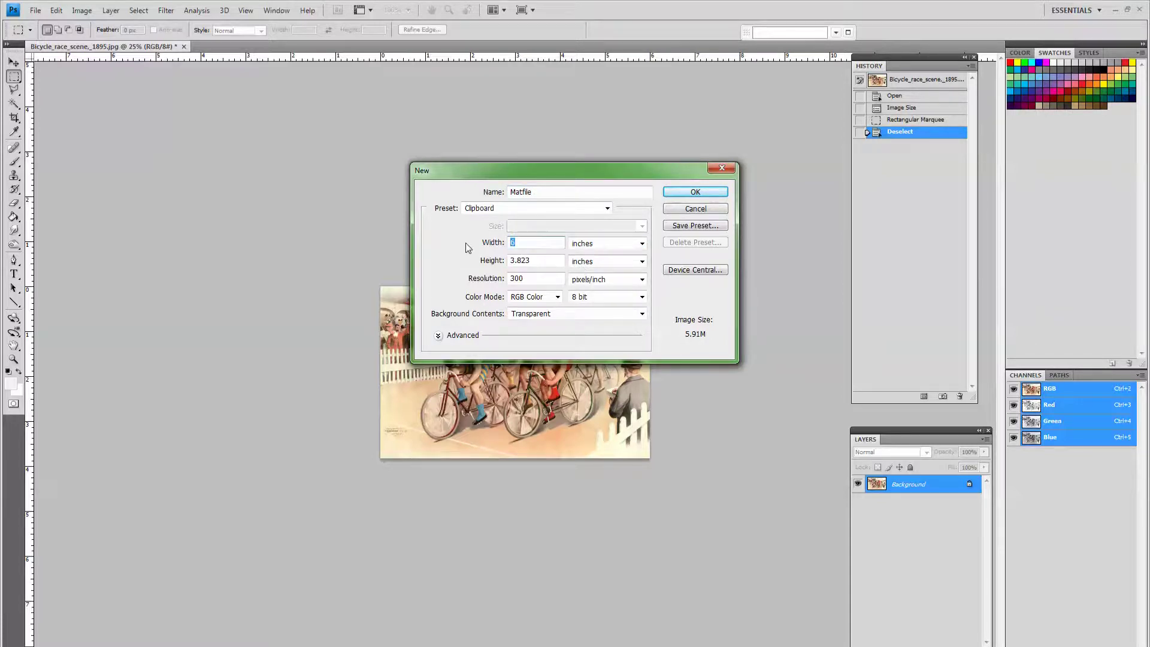
pyautogui.write('10')
pyautogui.press('Tab')
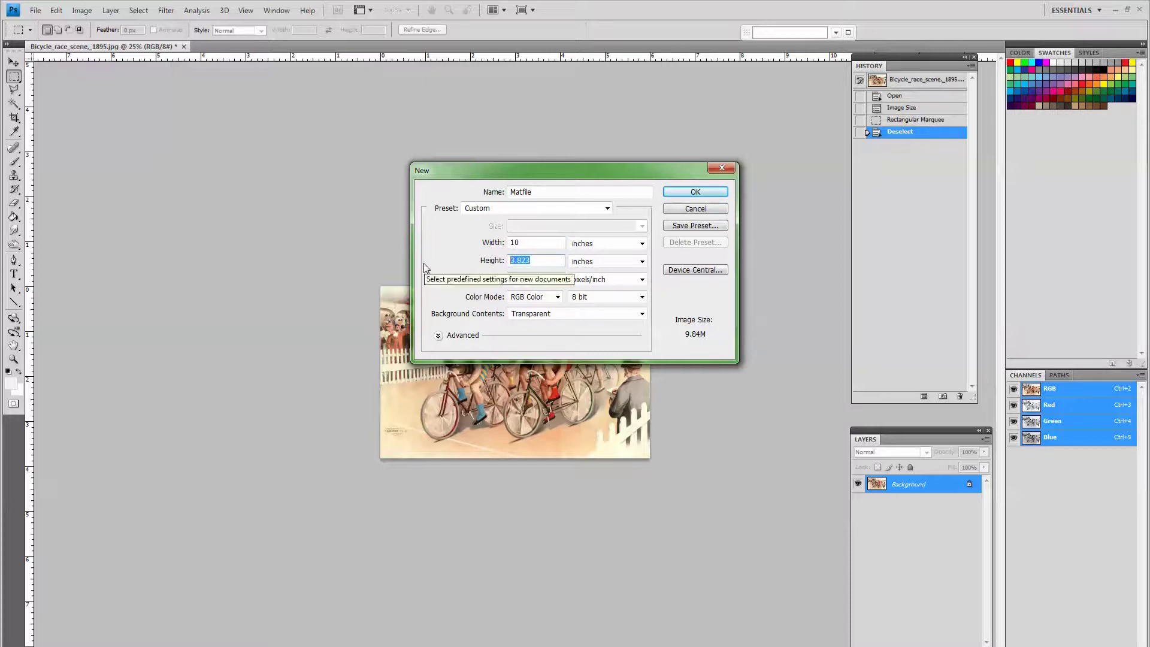
pyautogui.write('8')
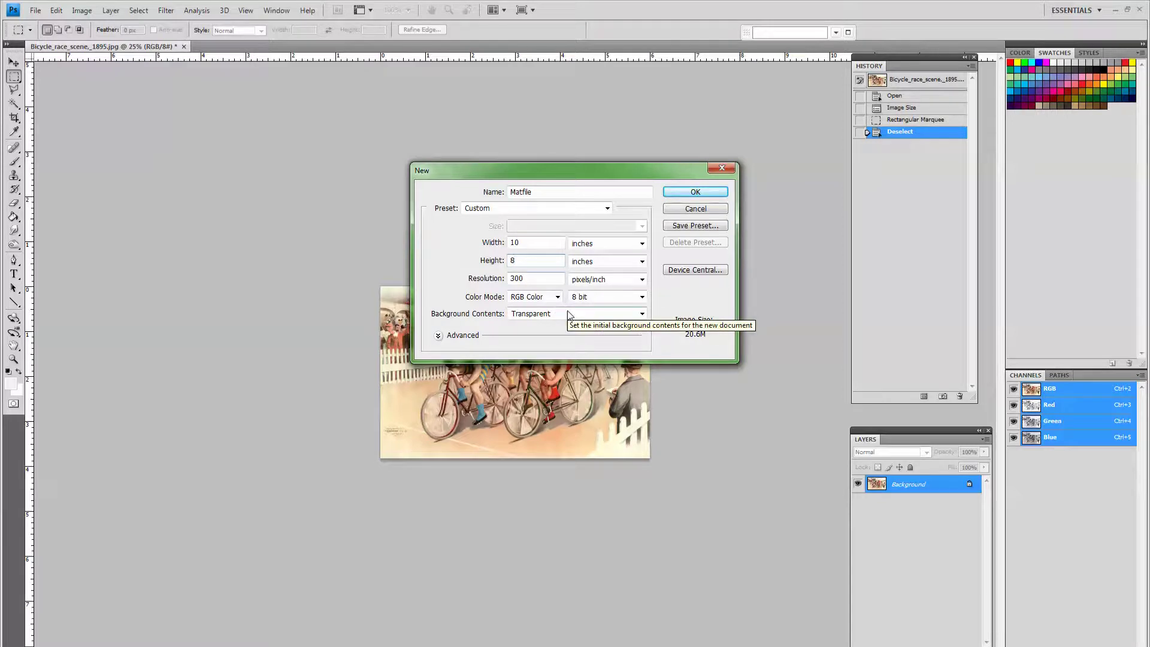
pyautogui.click(698, 192)
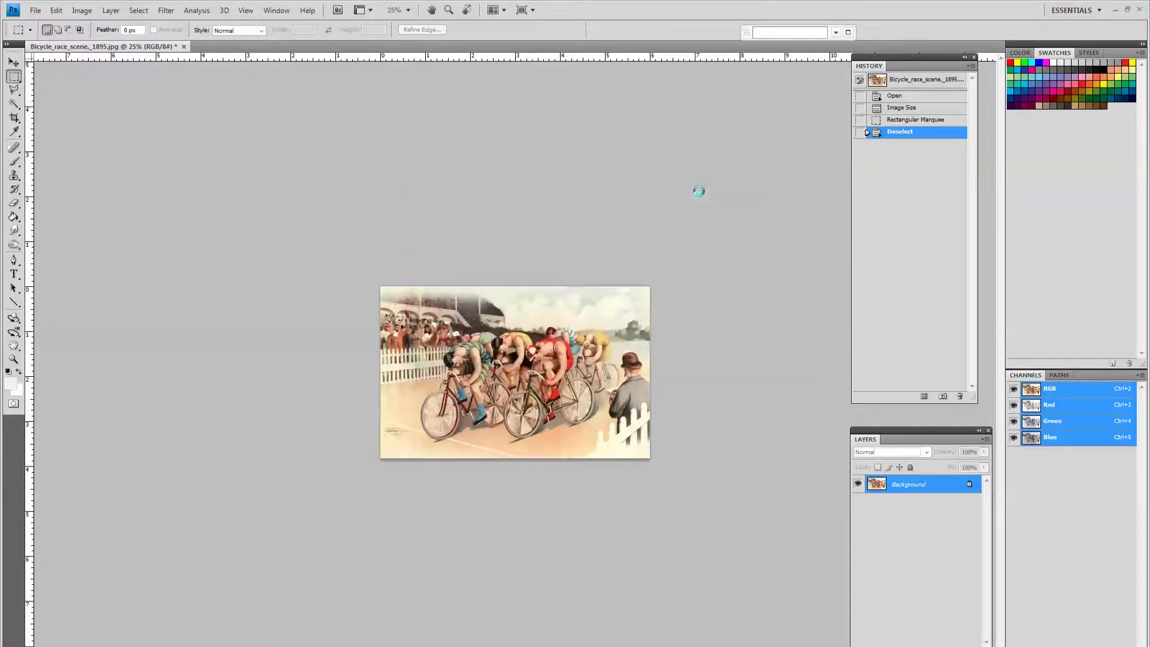
# Compare the bicycle image with Matfile, then float the Layers panel beside the canvas
pyautogui.click(79, 49)
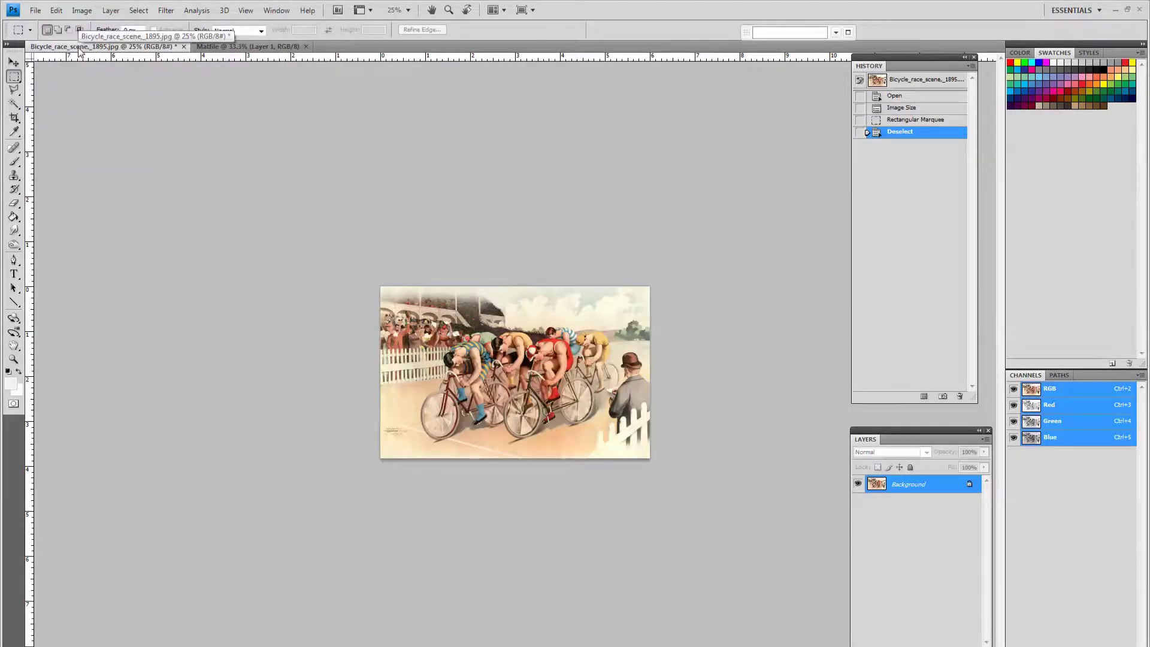
pyautogui.click(253, 48)
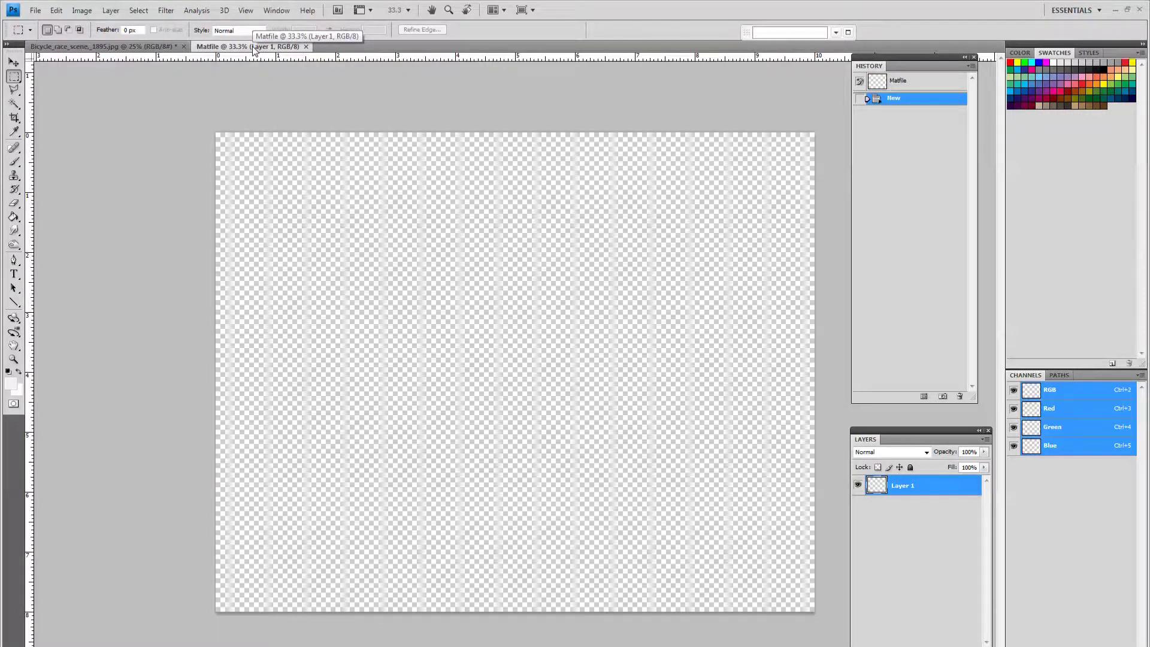
pyautogui.click(113, 45)
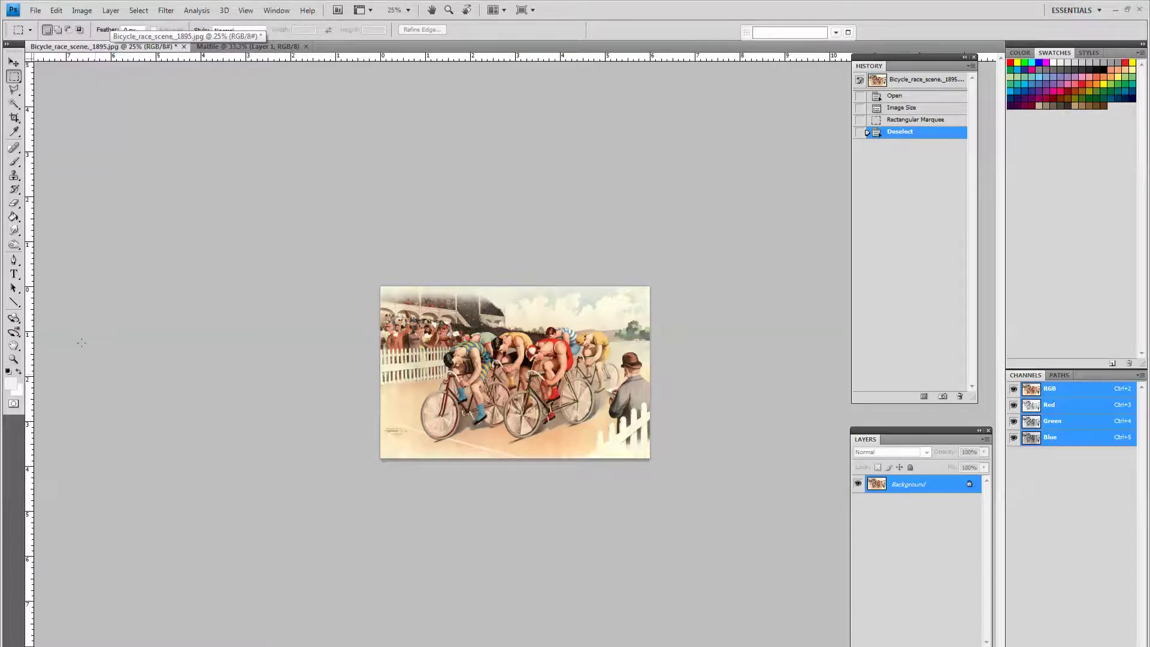
pyautogui.click(269, 50)
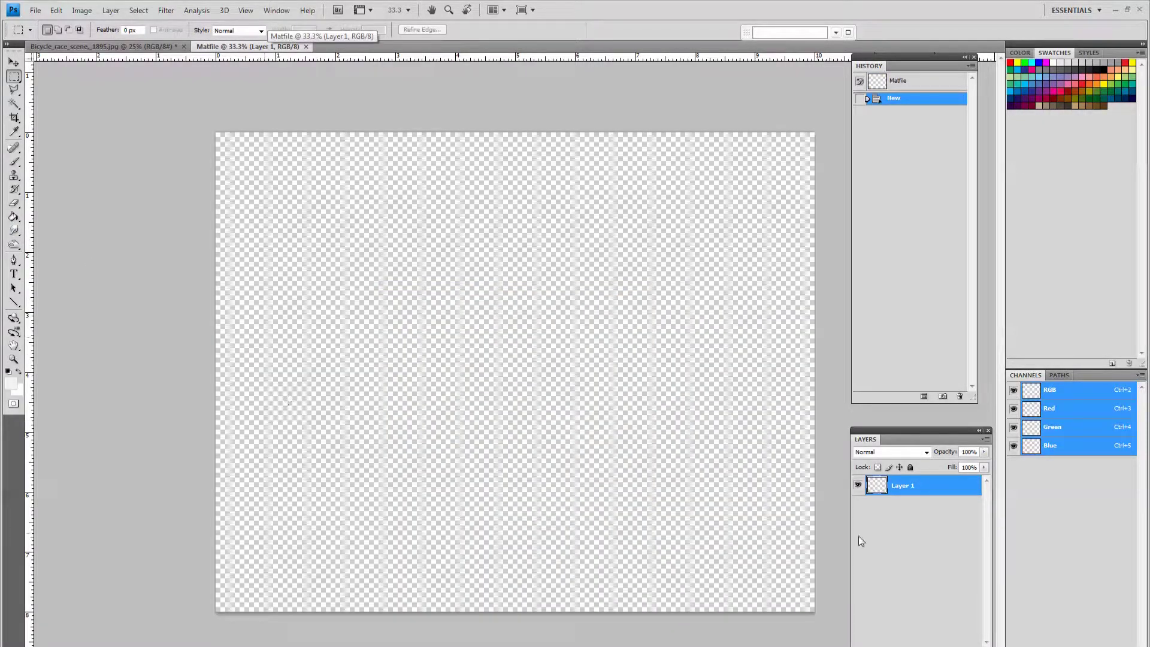
pyautogui.moveTo(916, 435); pyautogui.dragTo(157, 197)
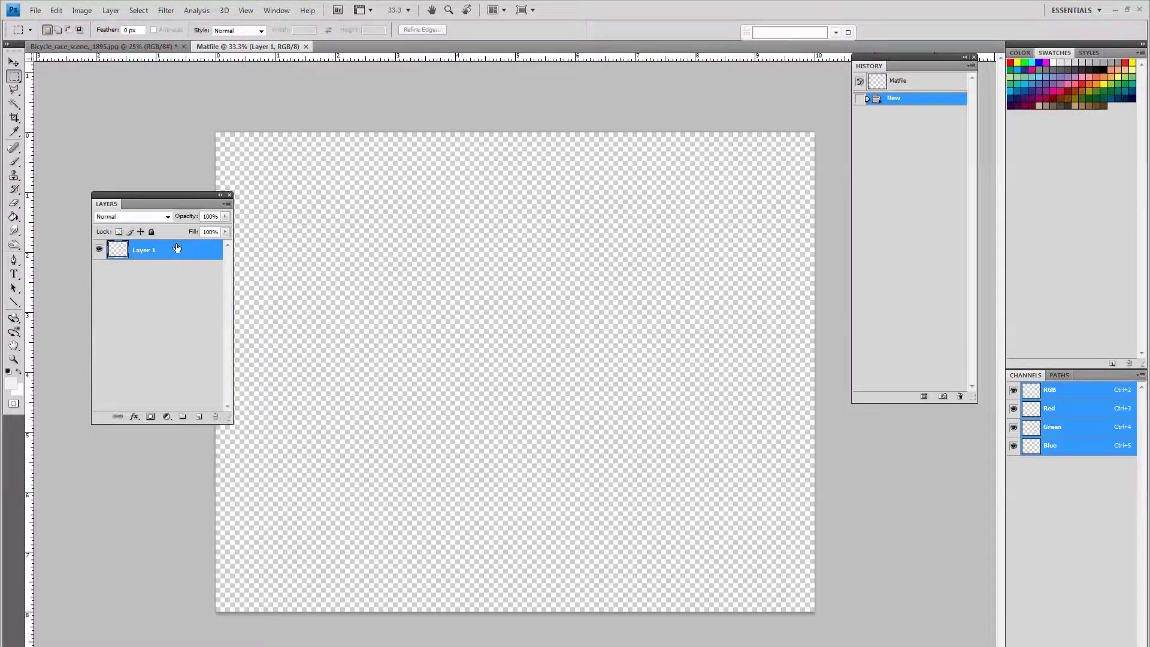
# Add an empty Layer 2 above Layer 1 and reselect Layer 1
pyautogui.rightClick(176, 253)
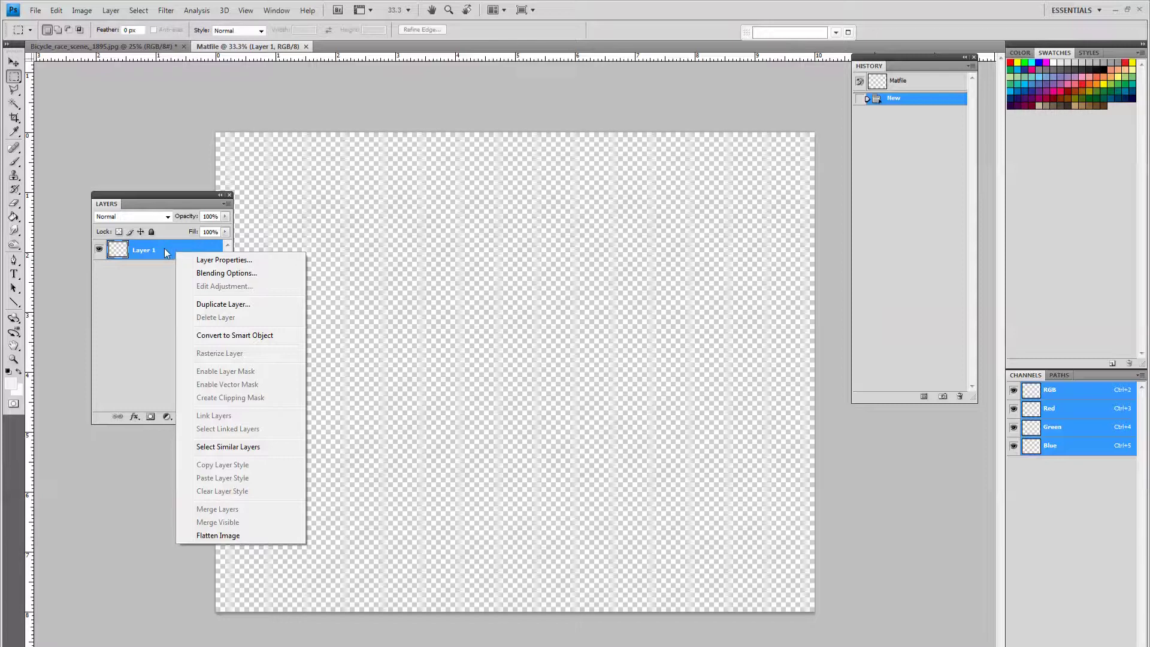
pyautogui.click(114, 324)
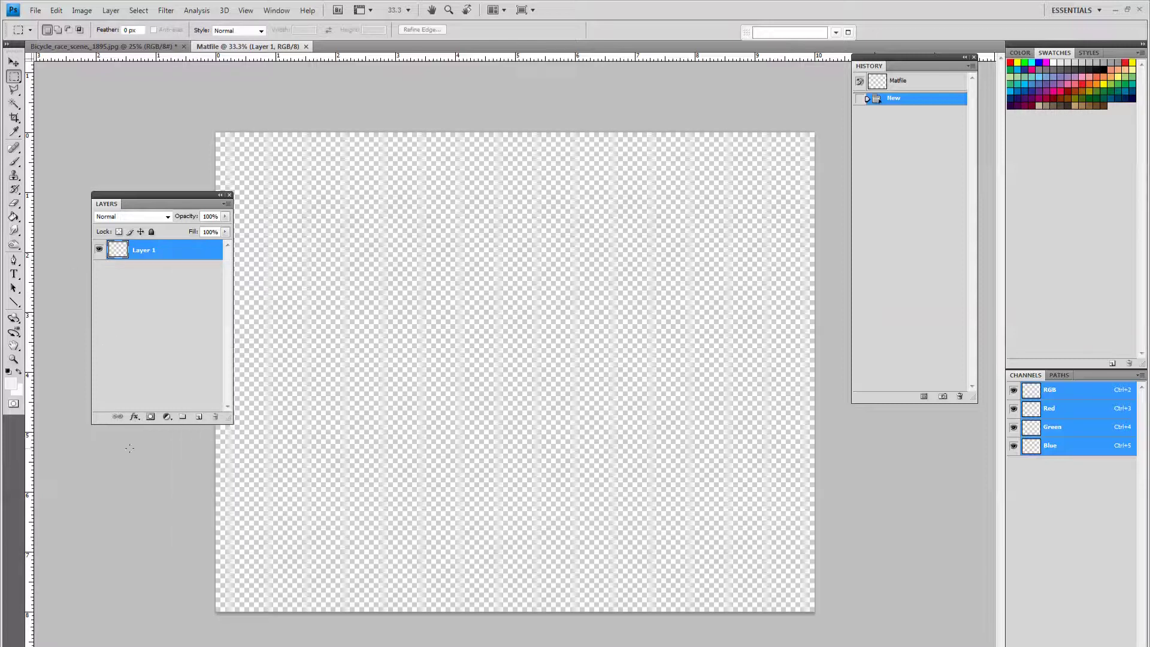
pyautogui.click(200, 418)
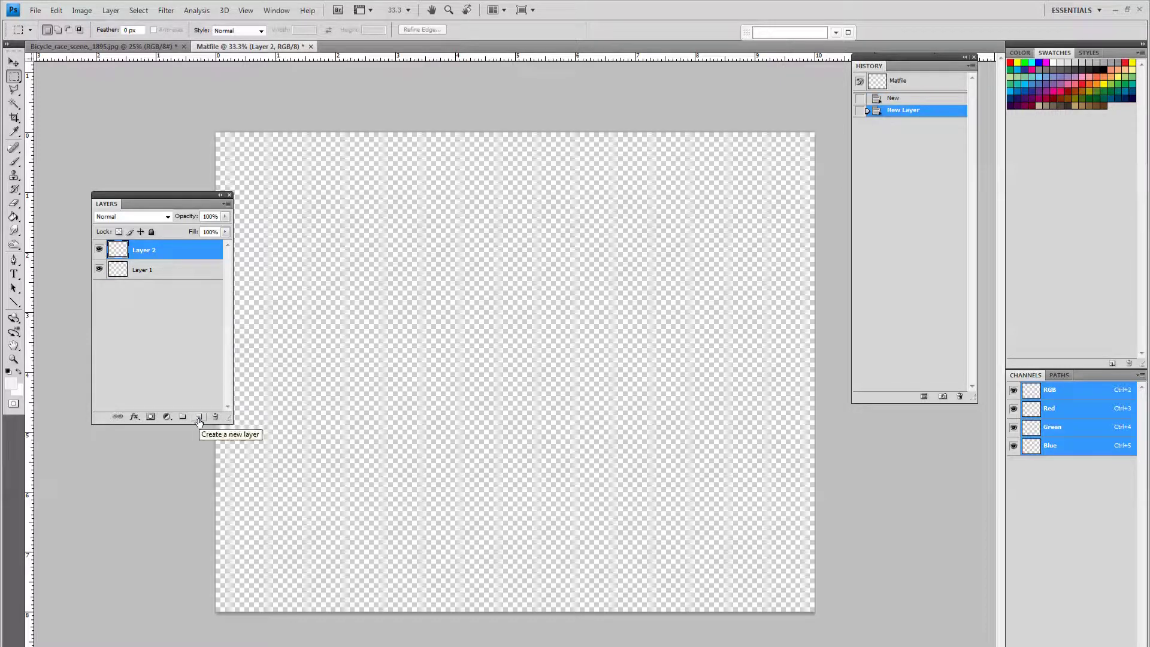
pyautogui.click(177, 276)
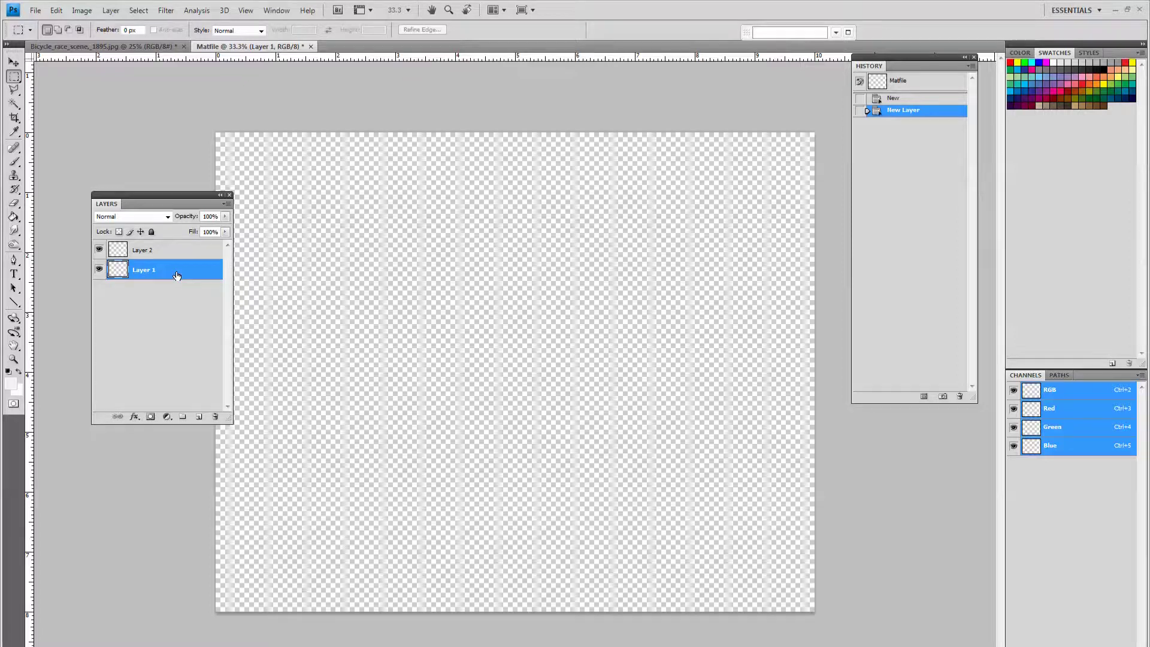
pyautogui.click(154, 46)
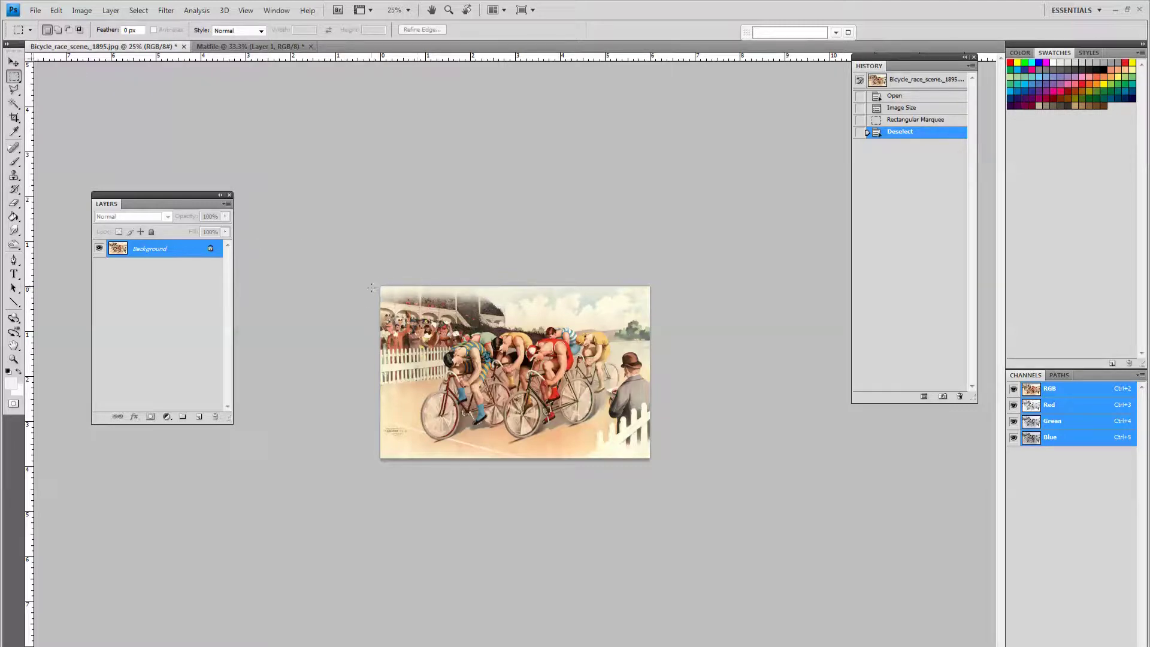
# Select and copy the entire bicycle race image
pyautogui.moveTo(378, 290); pyautogui.dragTo(654, 461)
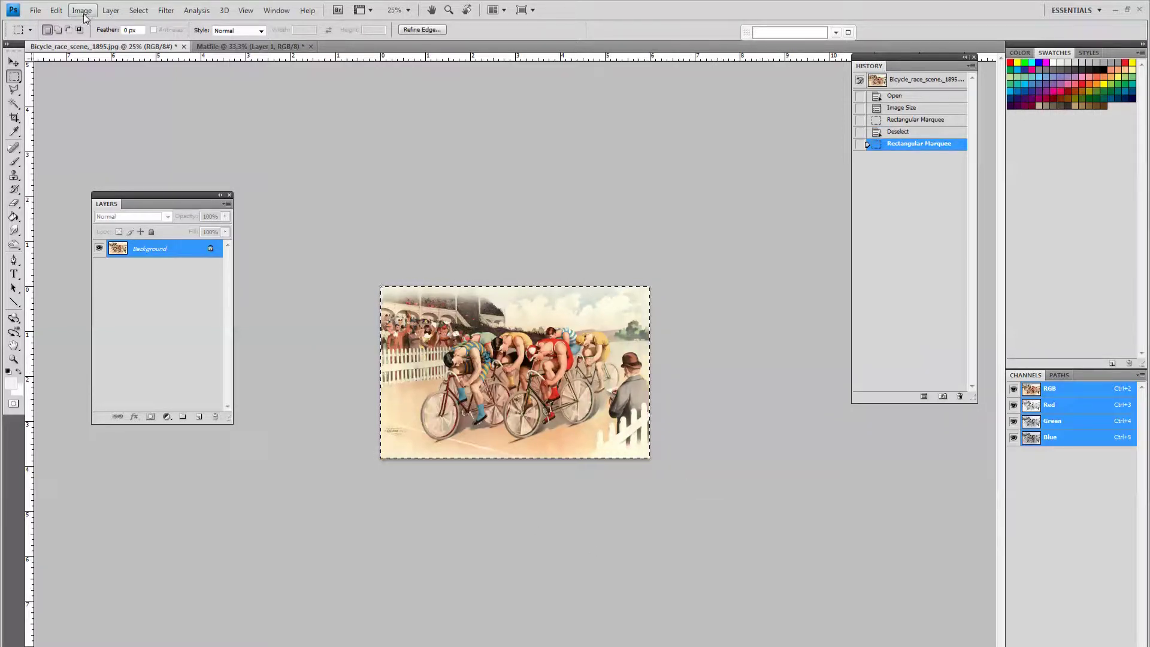
pyautogui.click(57, 11)
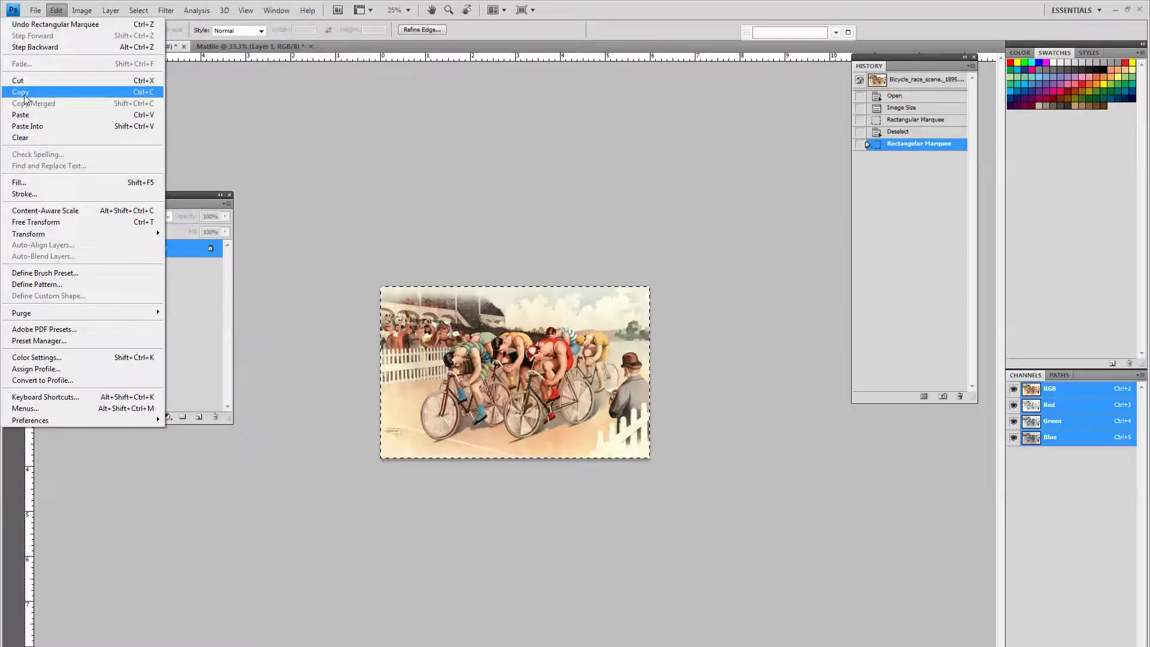
pyautogui.click(66, 92)
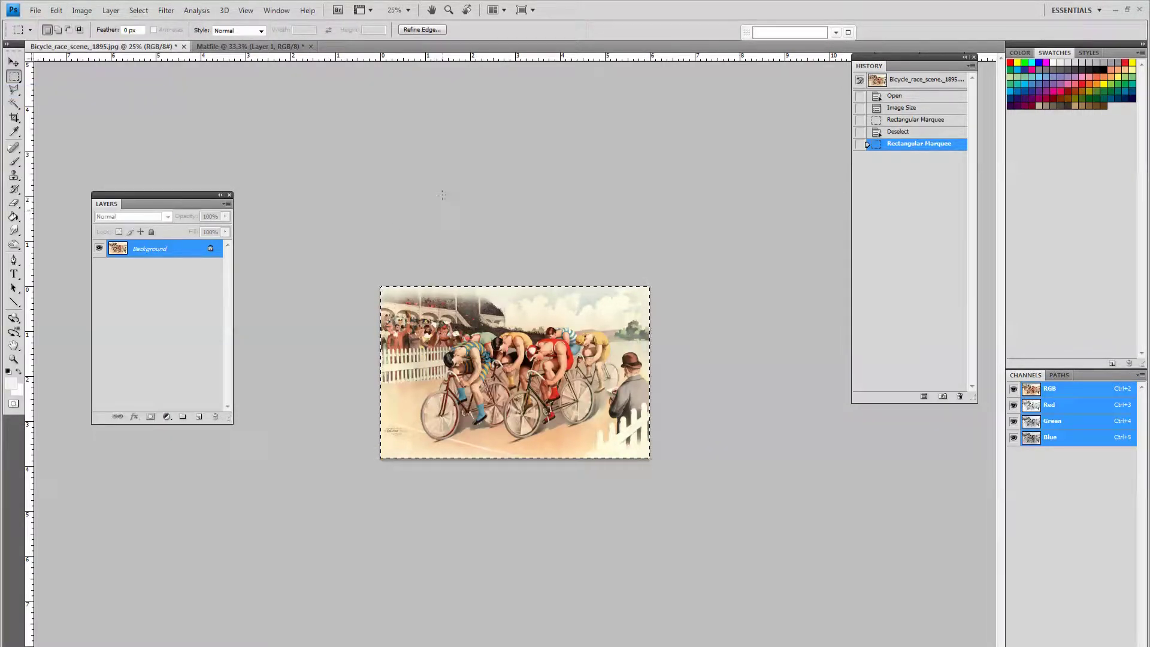
# Paste the bicycle image into the Matfile canvas with Ctrl+V
pyautogui.click(250, 46)
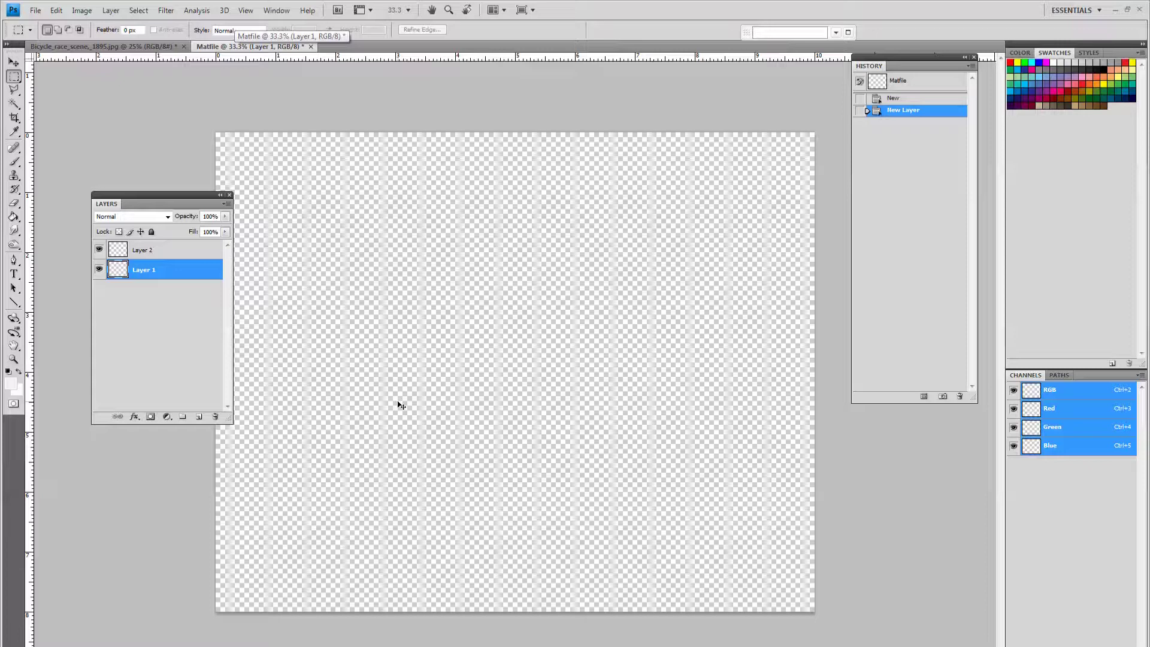
pyautogui.hotkey('ctrl', 'v')
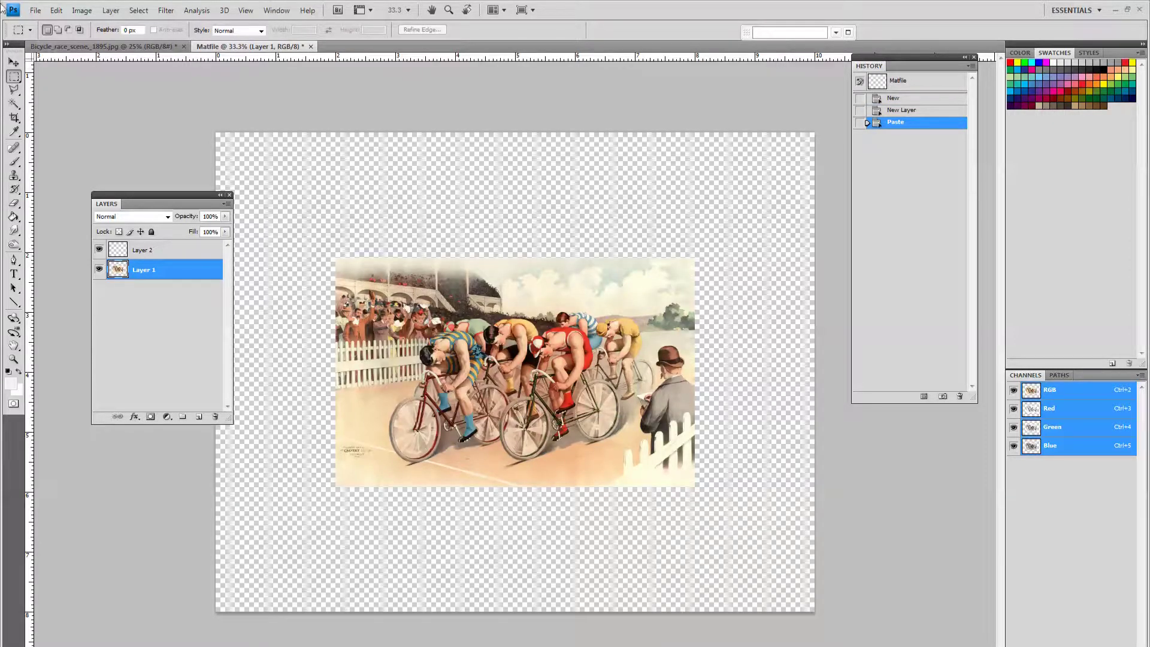
pyautogui.click(57, 10)
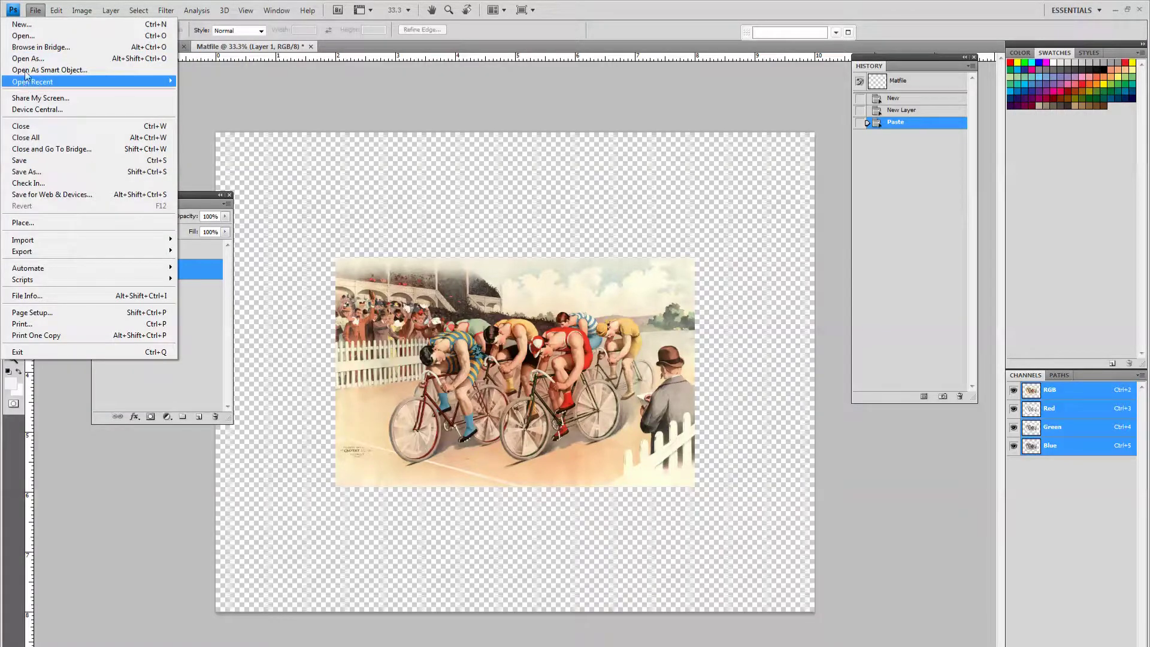
pyautogui.click(35, 11)
pyautogui.click(57, 10)
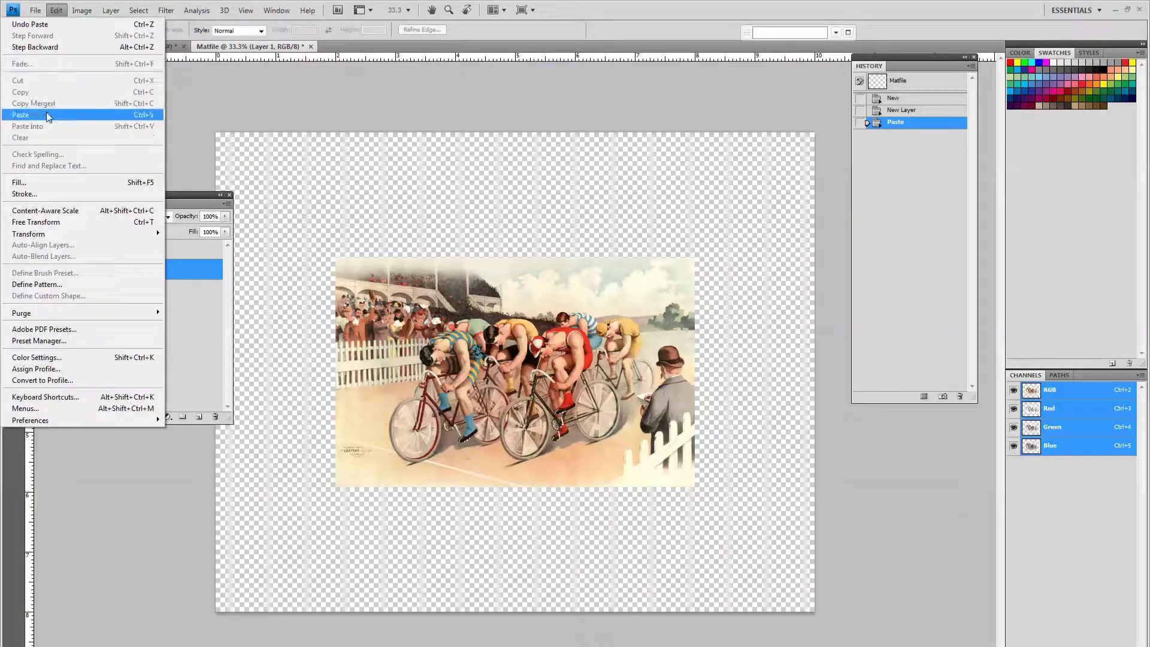
pyautogui.click(435, 108)
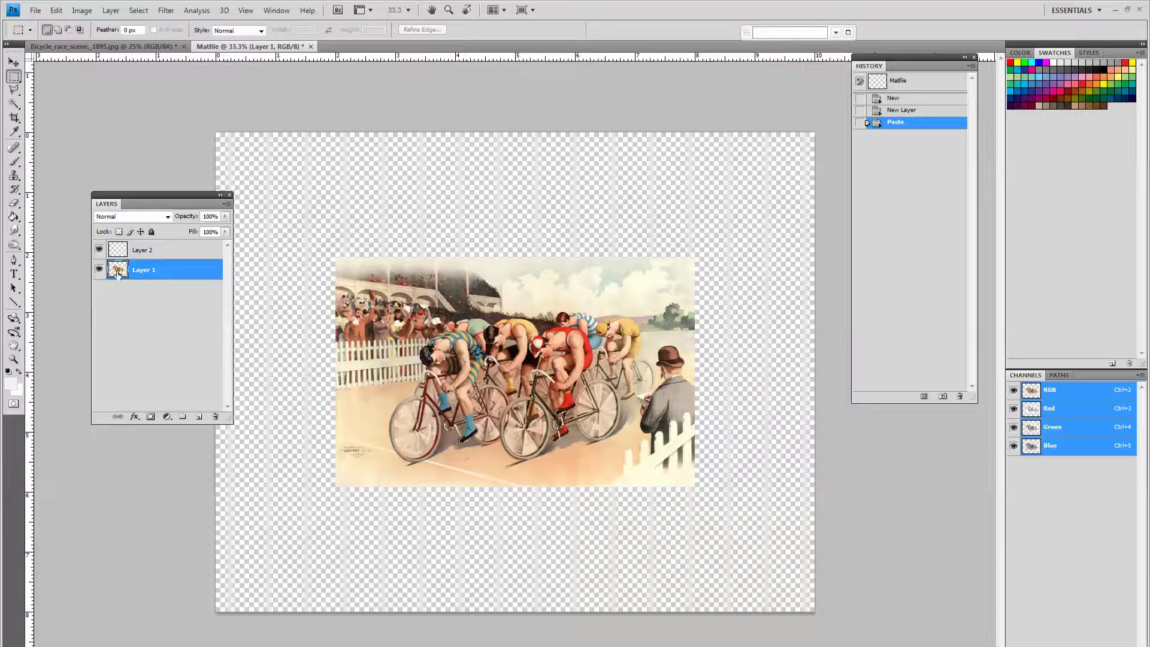
# Check the pasted picture's visibility and make Layer 1 the working layer
pyautogui.click(98, 271)
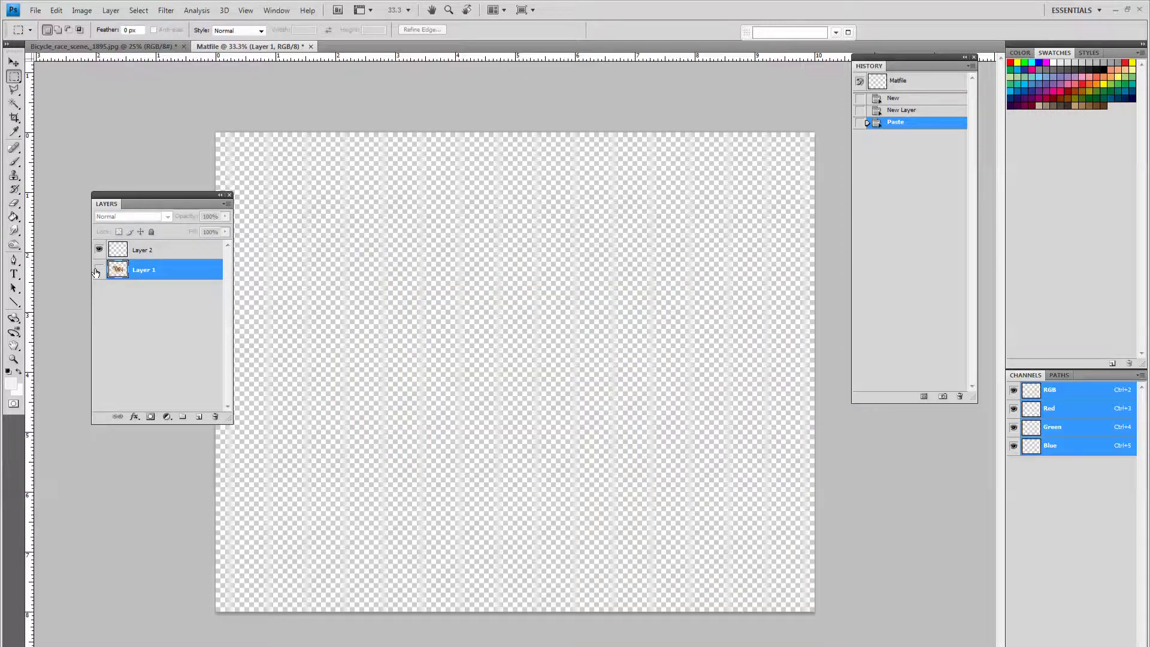
pyautogui.click(98, 270)
pyautogui.click(176, 252)
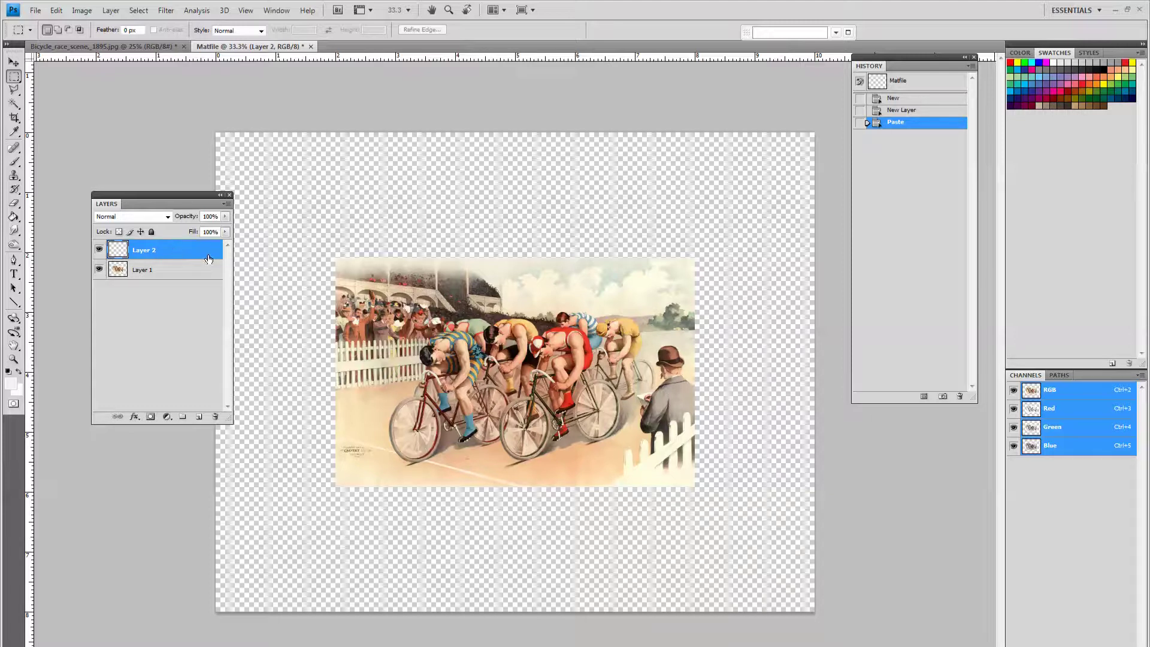
pyautogui.click(172, 274)
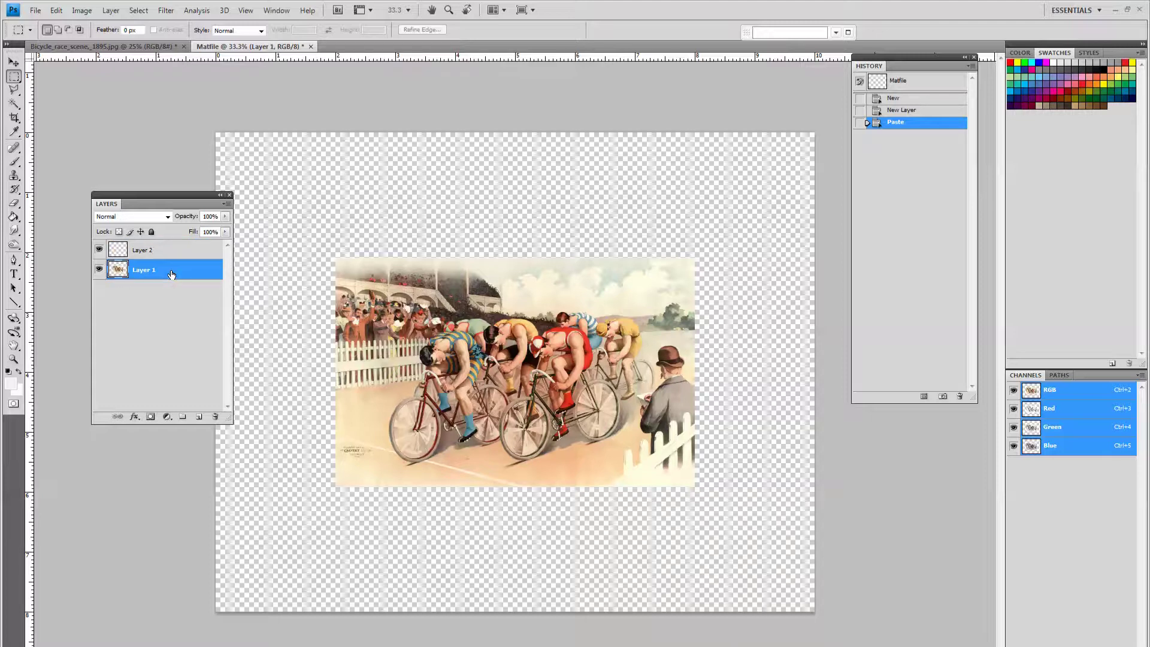
pyautogui.moveTo(168, 204); pyautogui.dragTo(130, 206)
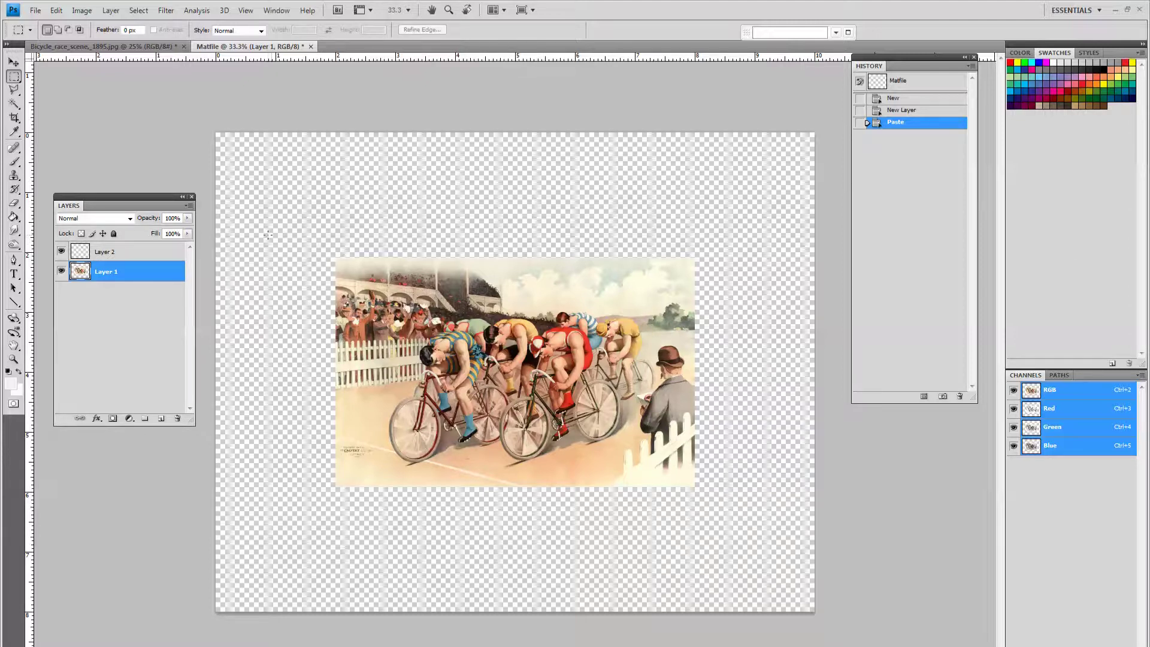
pyautogui.click(160, 254)
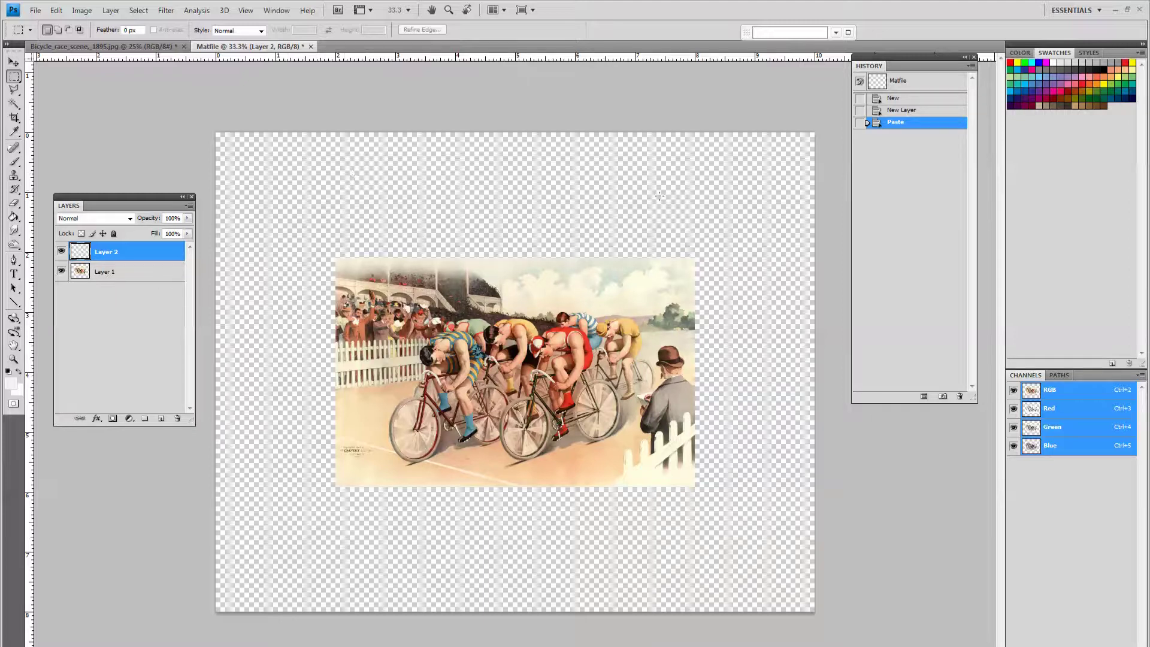
pyautogui.click(137, 275)
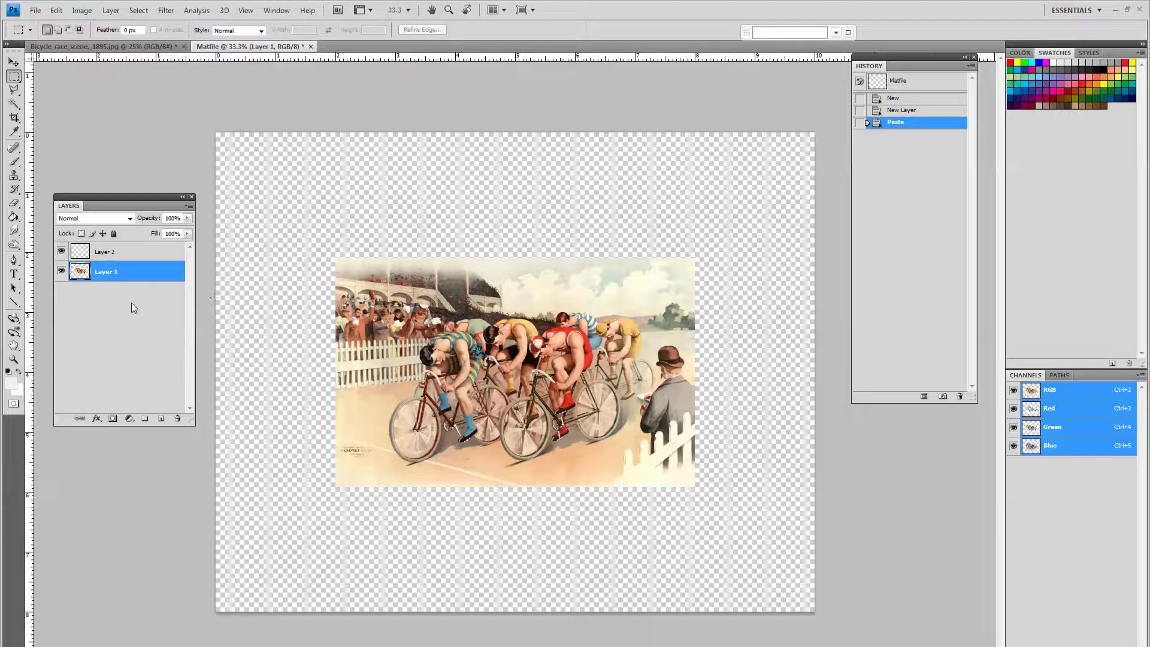
pyautogui.click(14, 104)
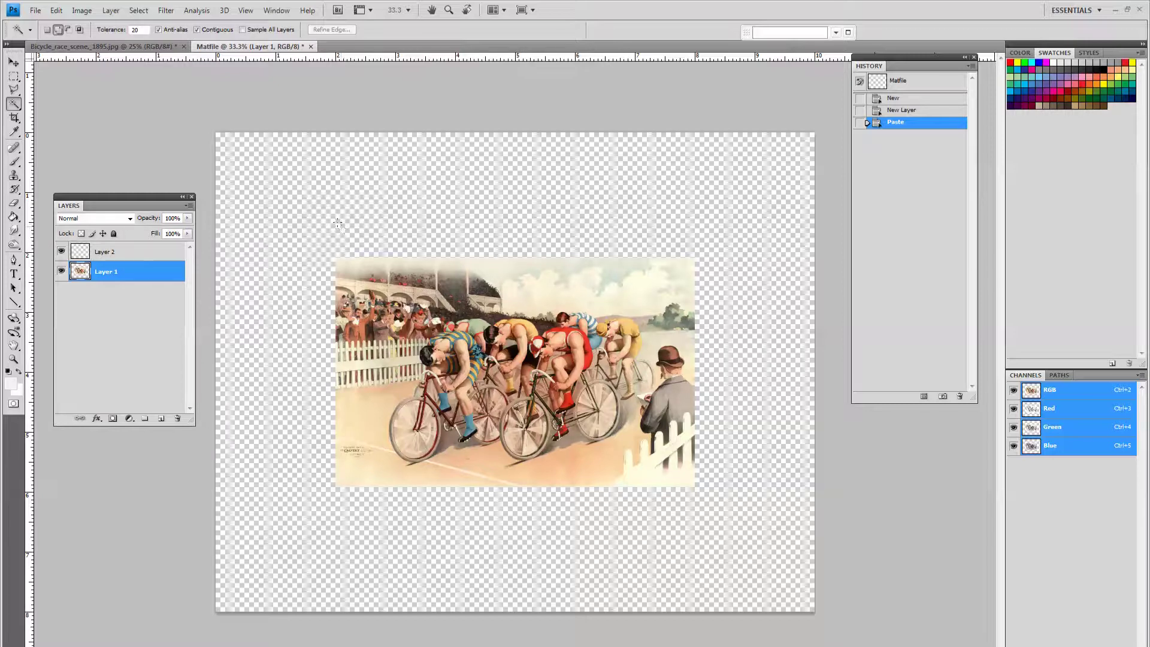
# Magic Wand-select the transparent surround, then switch to Layer 2 with Layer 1 hidden
pyautogui.click(337, 224)
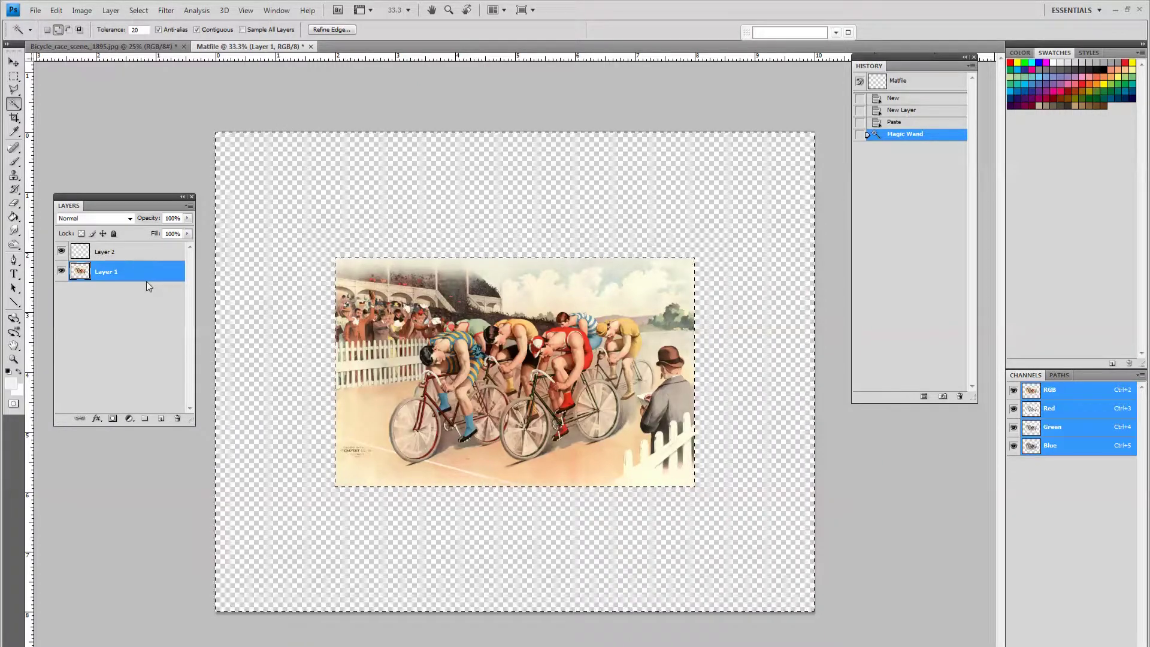
pyautogui.click(144, 258)
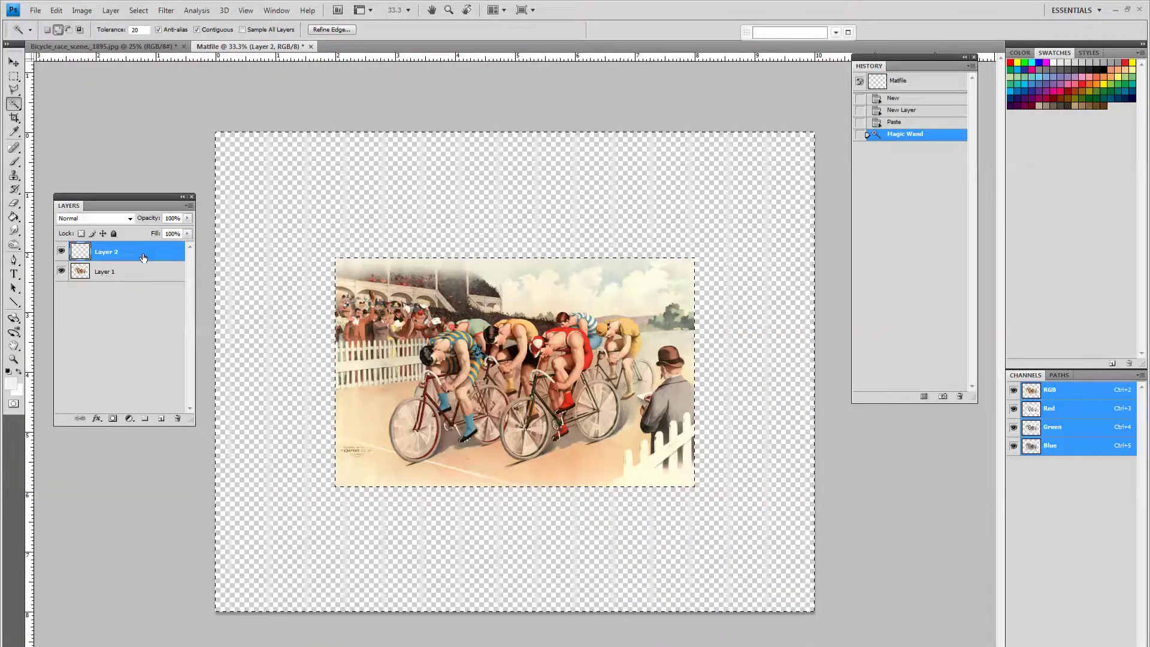
pyautogui.click(61, 272)
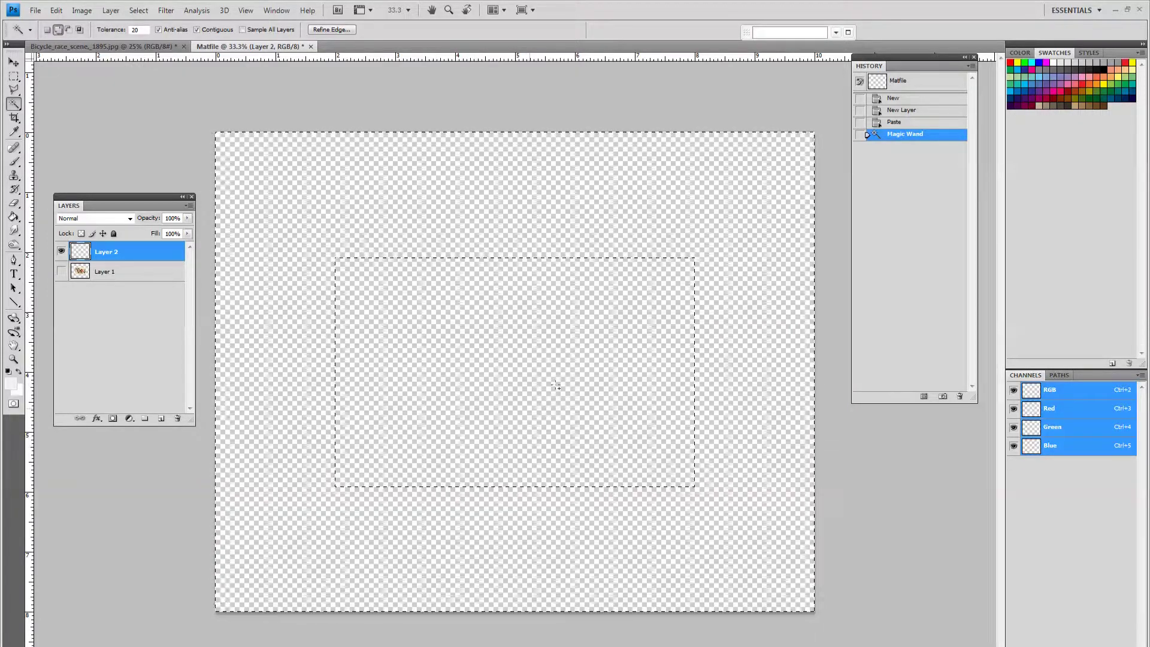
pyautogui.click(60, 272)
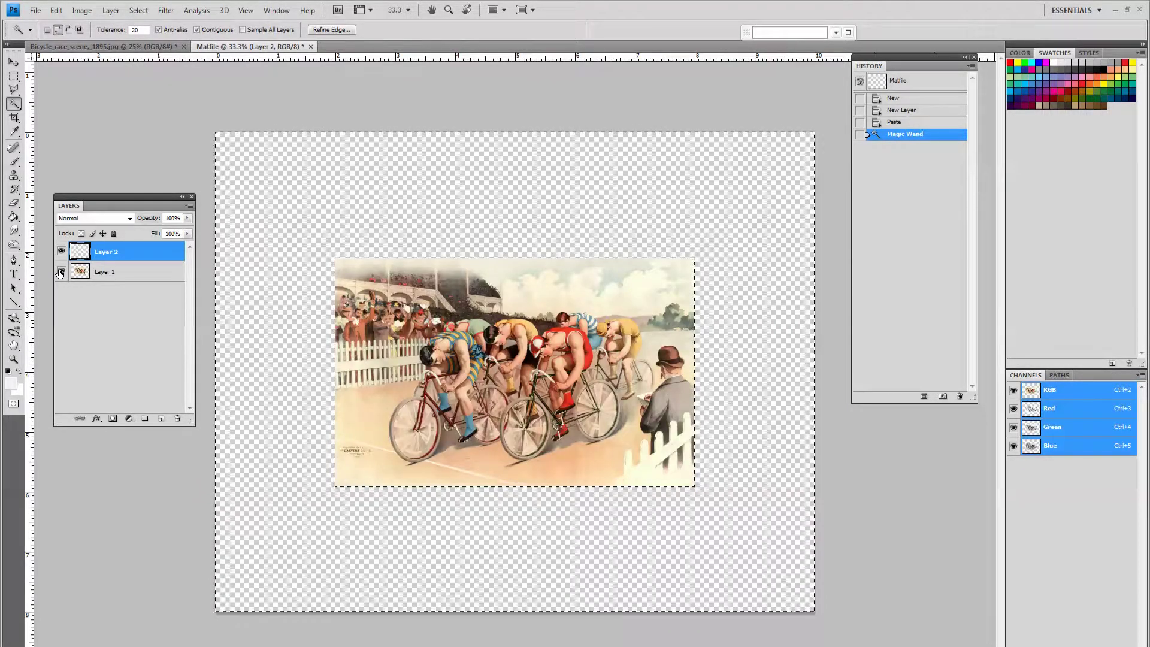
pyautogui.click(60, 272)
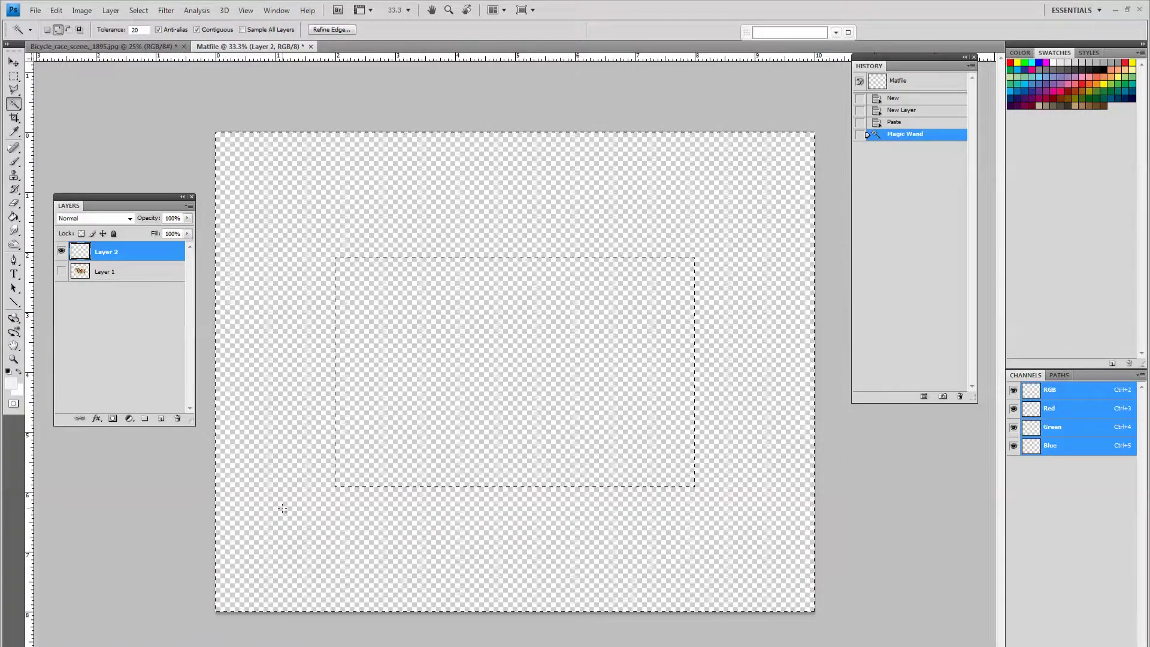
pyautogui.click(14, 217)
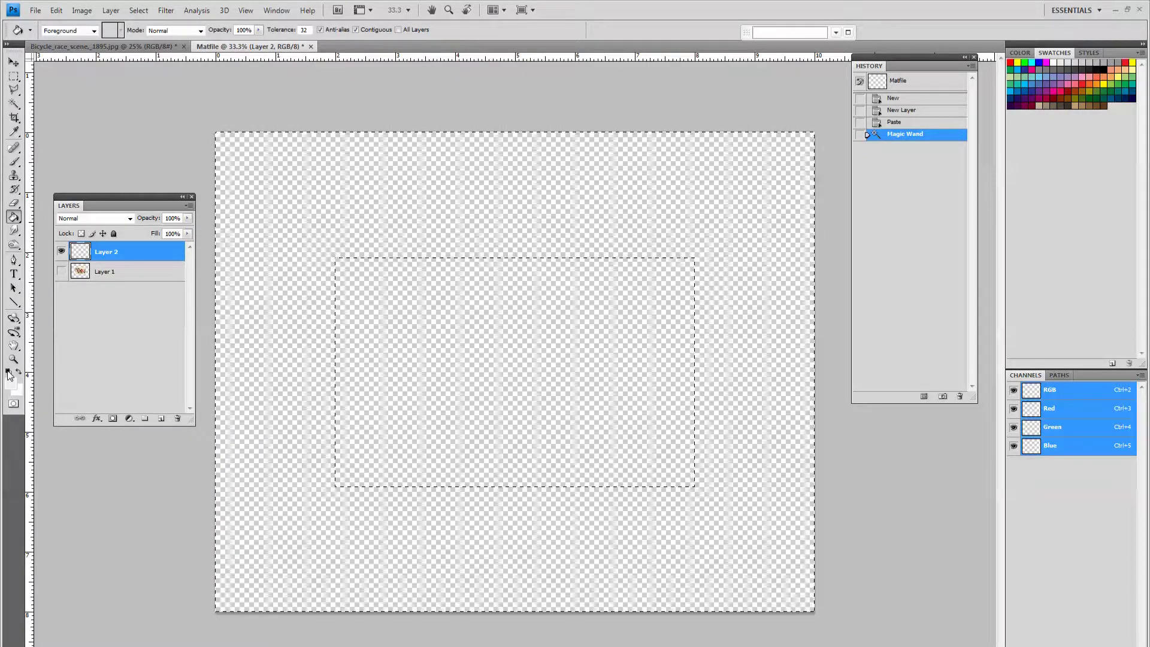
# Reset to default colours and fill the selected border on Layer 2 with black
pyautogui.click(9, 373)
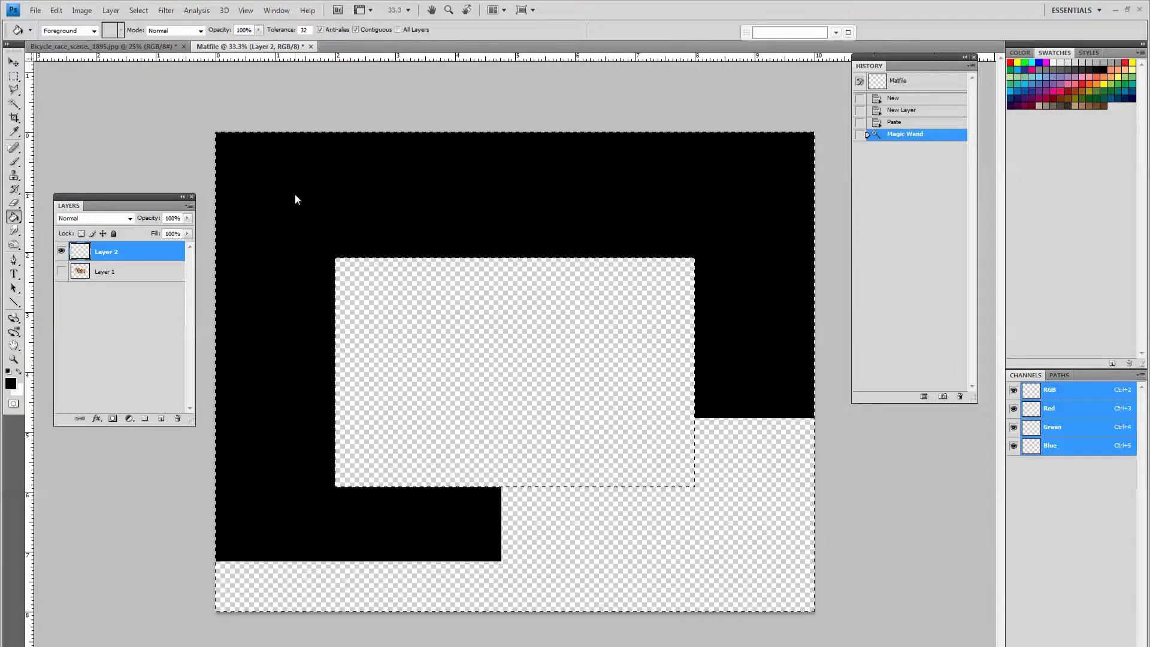
pyautogui.click(299, 198)
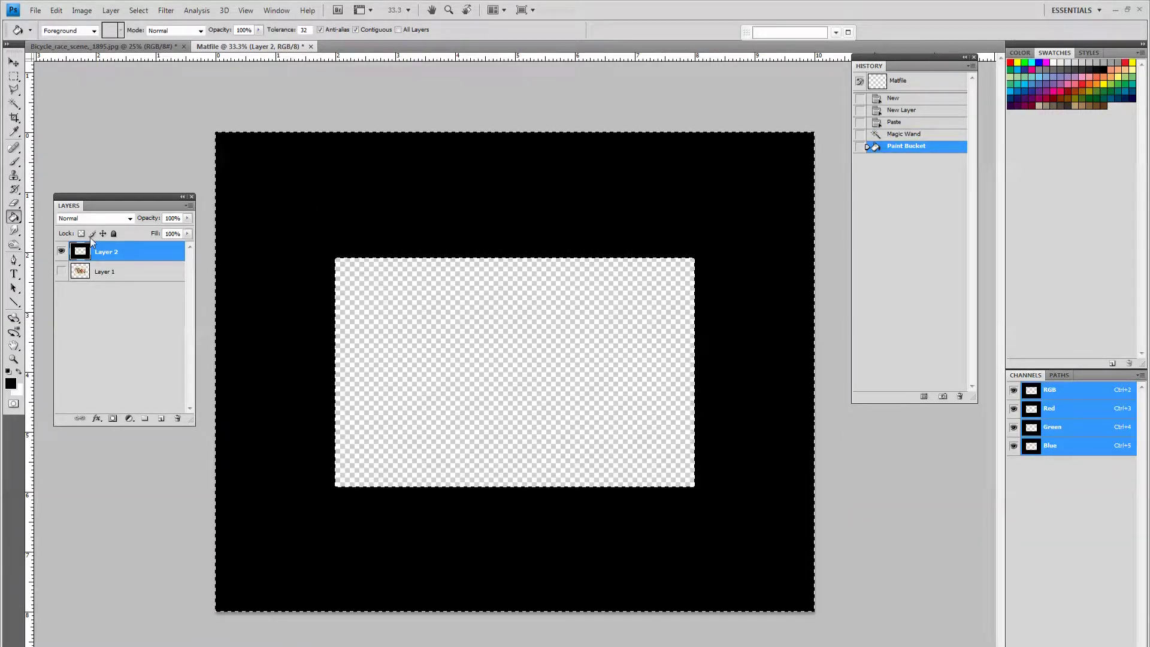
# Hide the picture layer again after previewing, then clear the selection
pyautogui.click(61, 273)
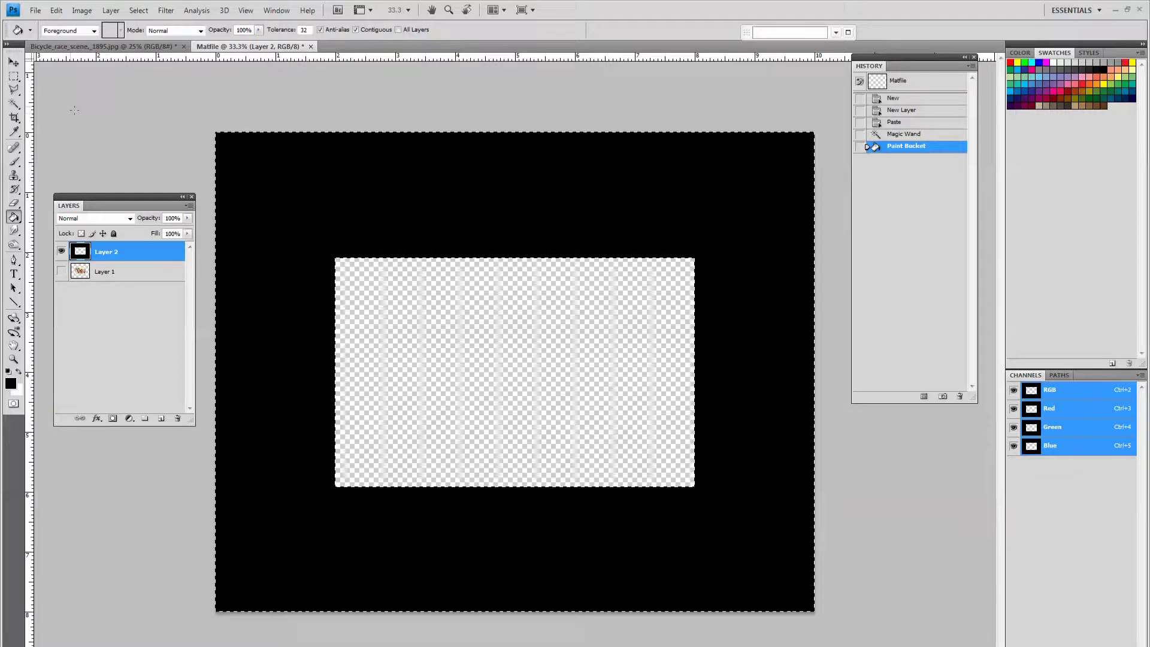
pyautogui.click(13, 76)
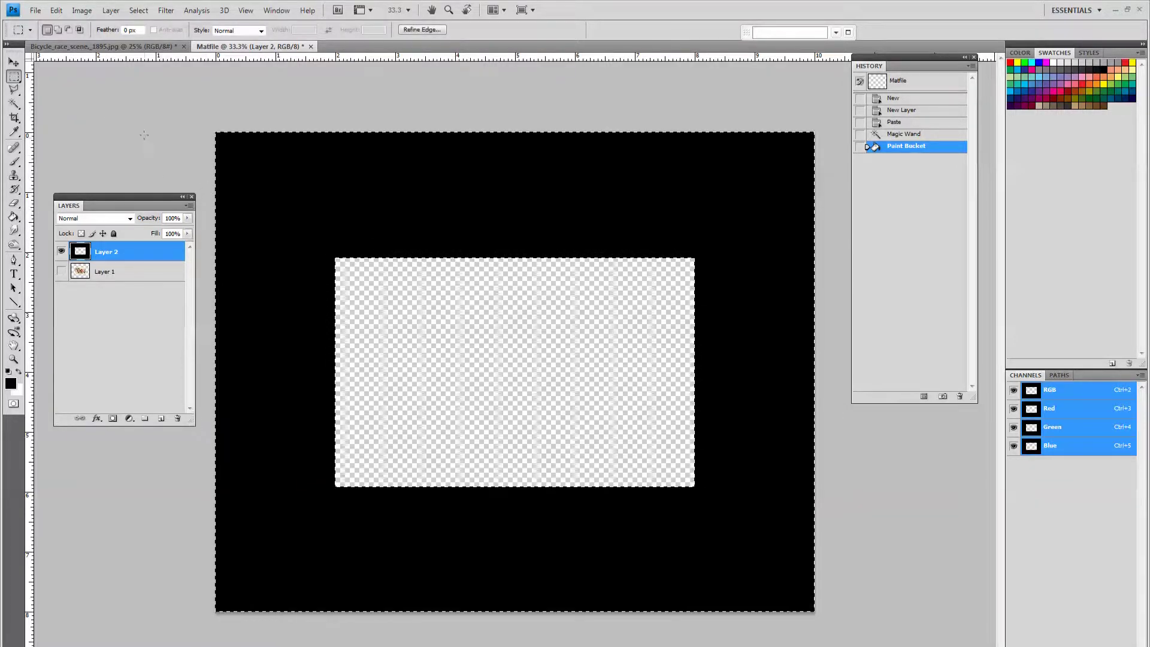
pyautogui.hotkey('ctrl', 'd')
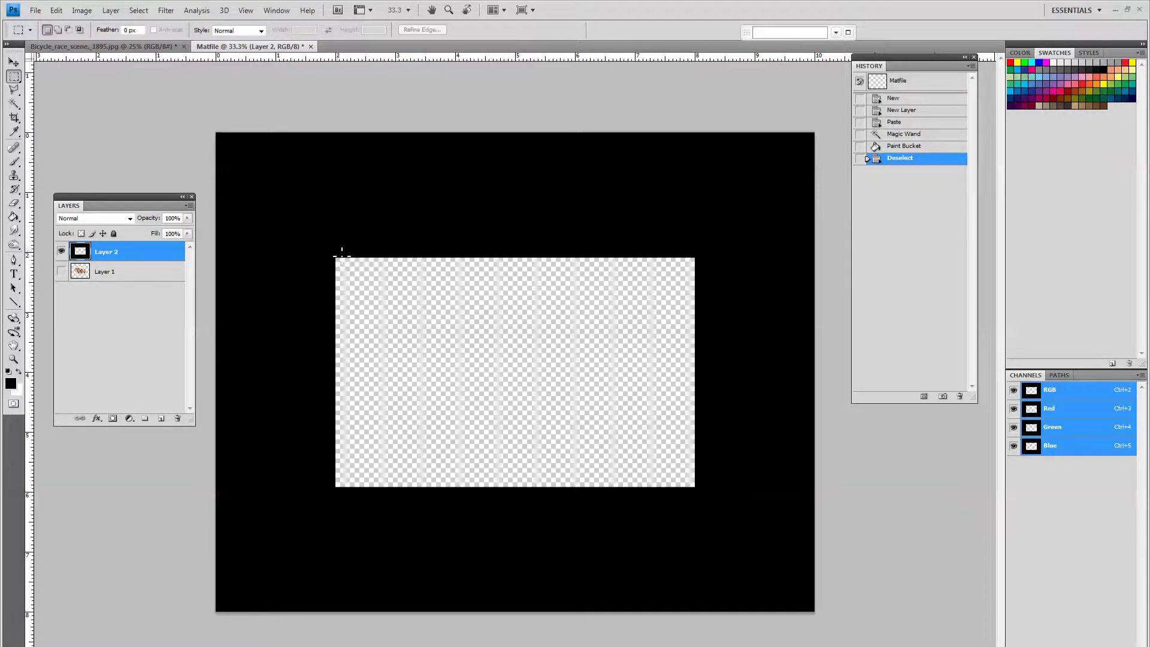
# Zoom in on the top-left corner of the mat opening
pyautogui.click(13, 359)
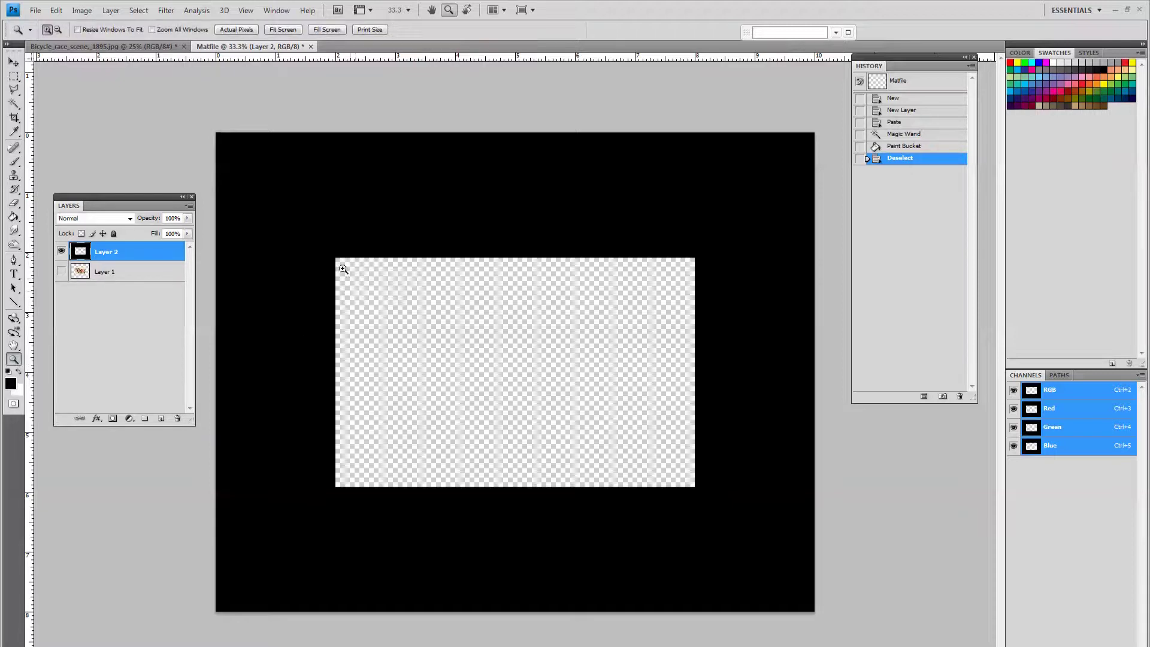
pyautogui.moveTo(304, 216); pyautogui.dragTo(430, 356)
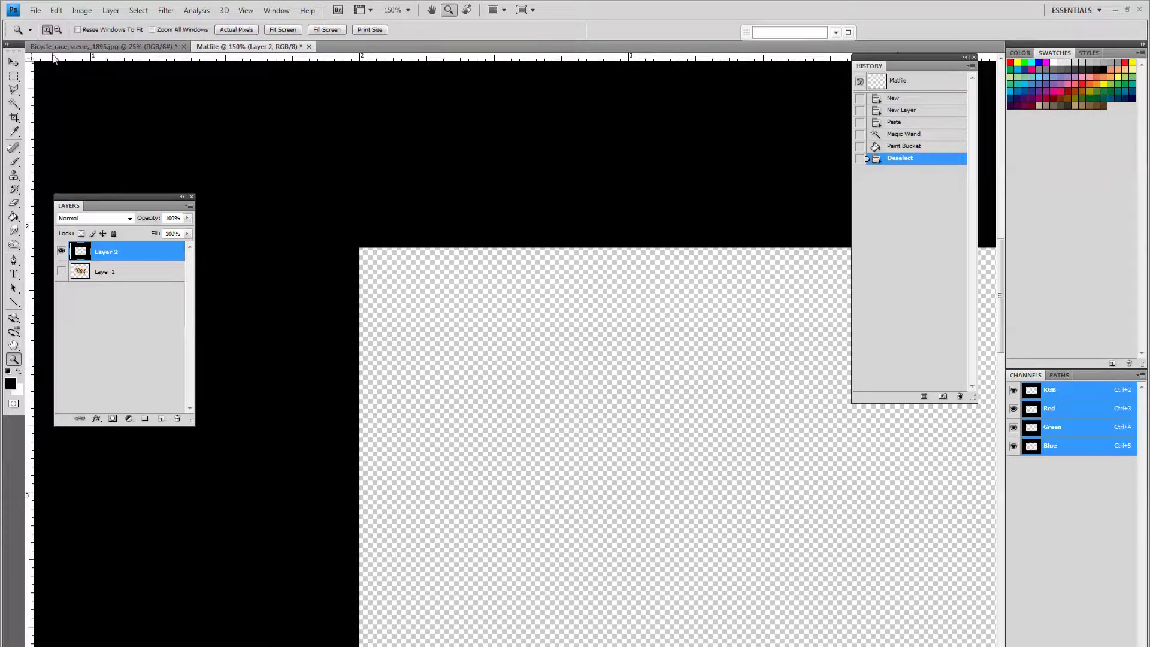
pyautogui.click(282, 12)
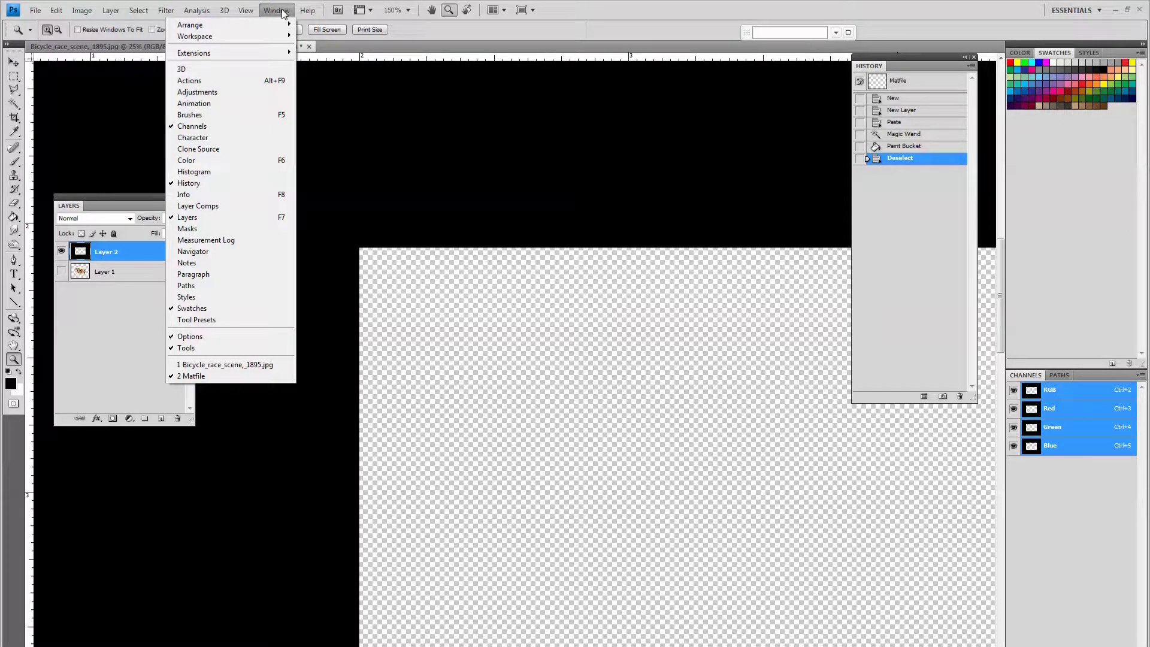
pyautogui.click(228, 12)
pyautogui.click(244, 12)
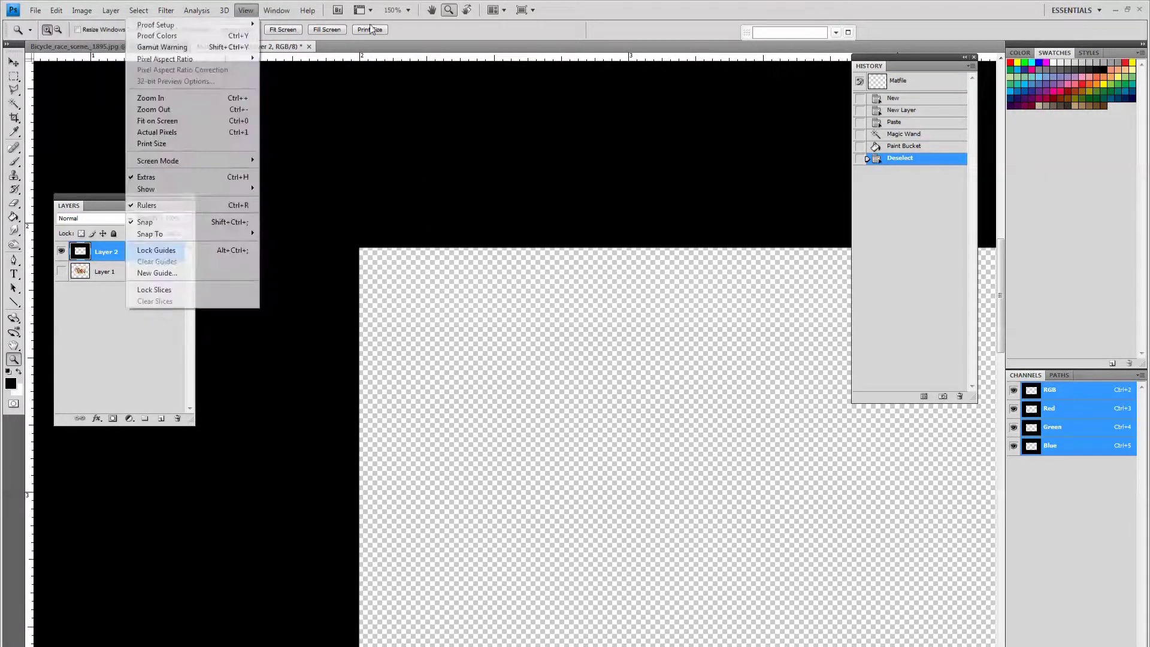
pyautogui.click(307, 10)
pyautogui.click(523, 36)
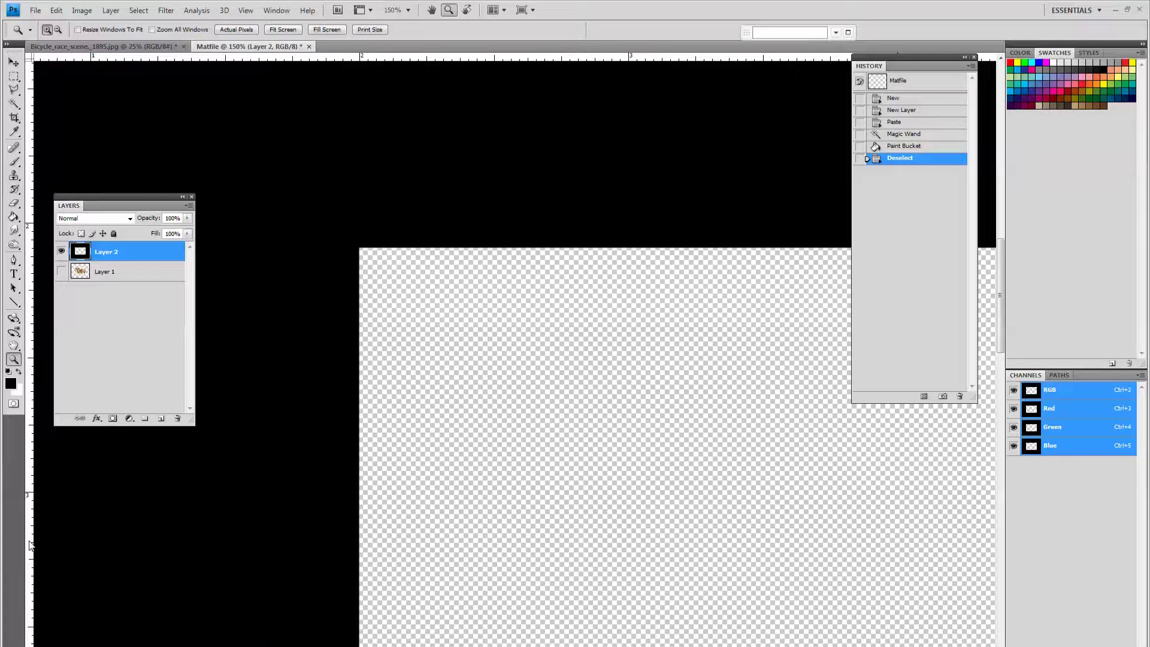
# Place guides on the opening's left and top edges, plus a parallel pair just outside
pyautogui.moveTo(32, 546); pyautogui.dragTo(360, 537)
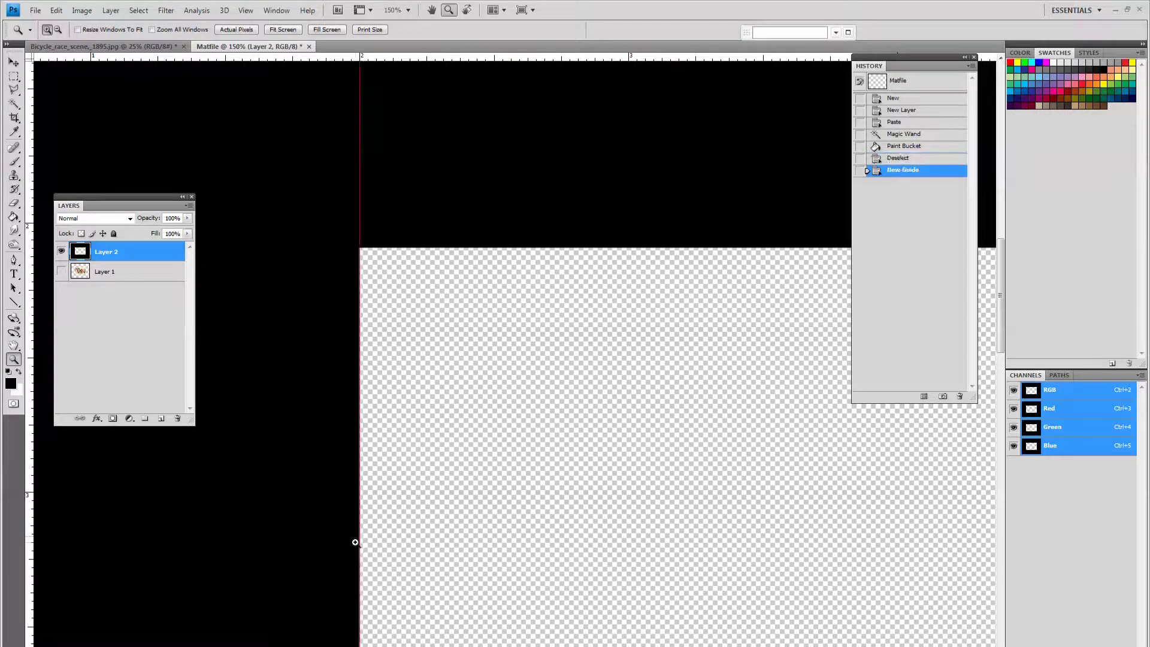
pyautogui.moveTo(470, 59); pyautogui.dragTo(484, 247)
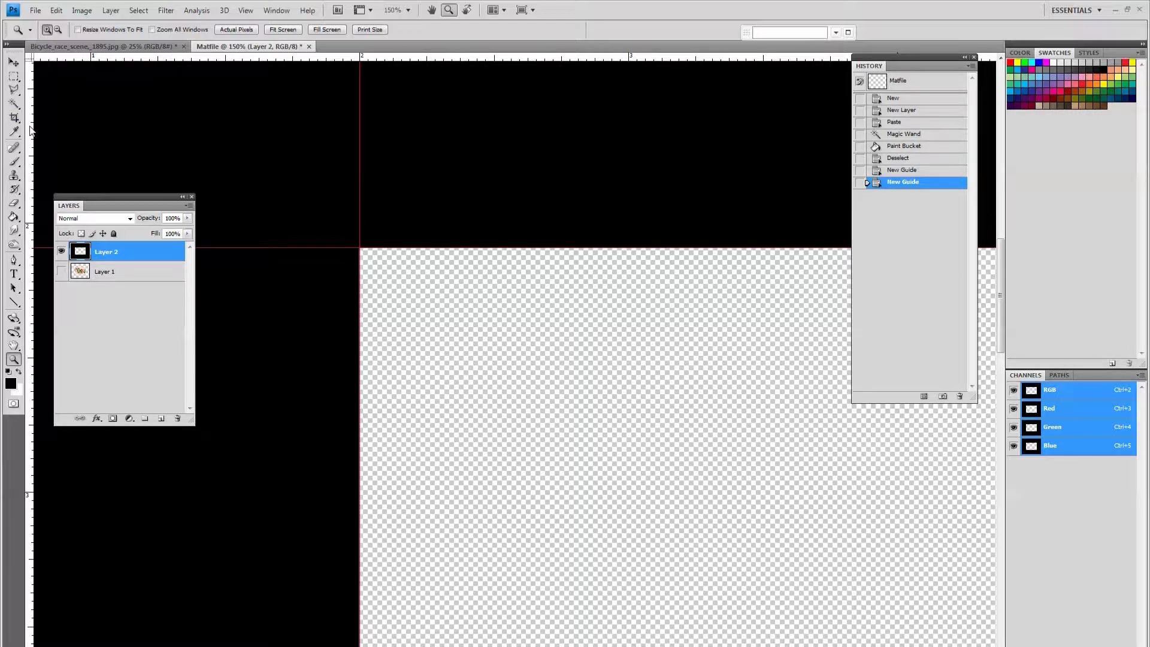
pyautogui.moveTo(31, 131); pyautogui.dragTo(327, 124)
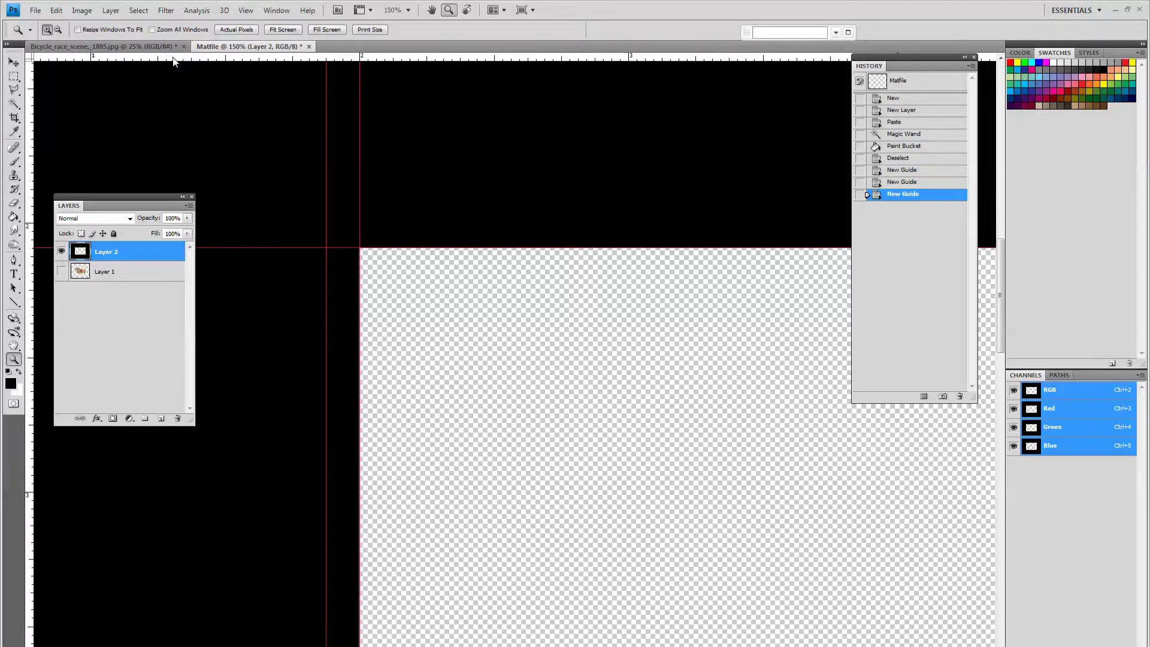
pyautogui.moveTo(174, 62); pyautogui.dragTo(190, 215)
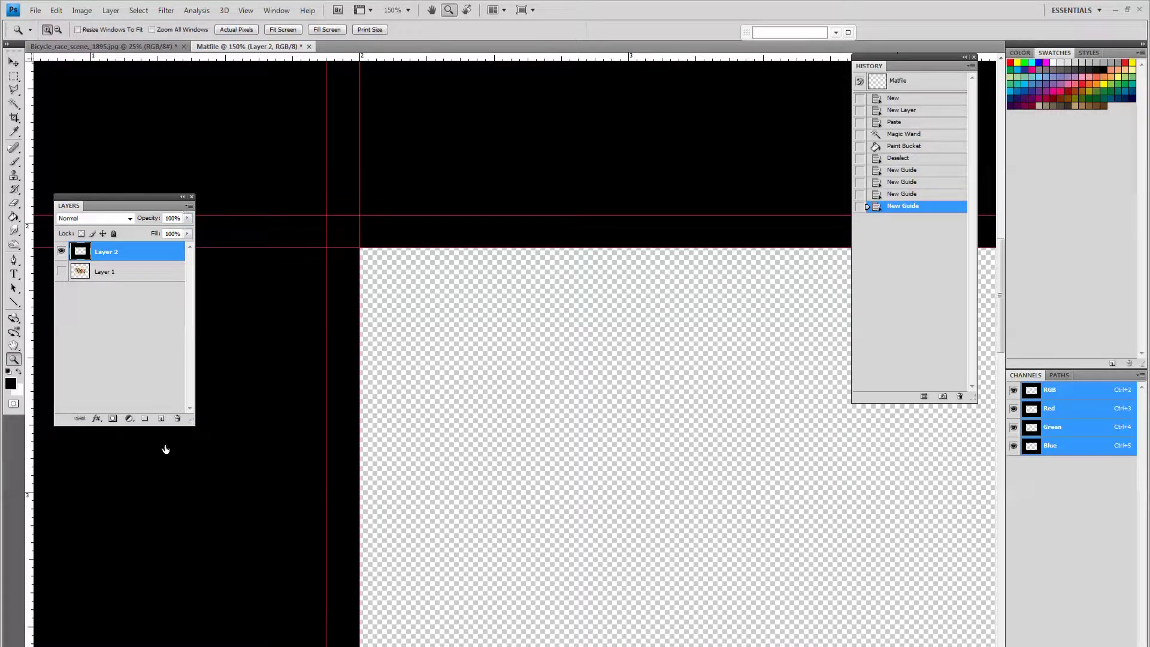
pyautogui.moveTo(521, 544); pyautogui.dragTo(529, 290)
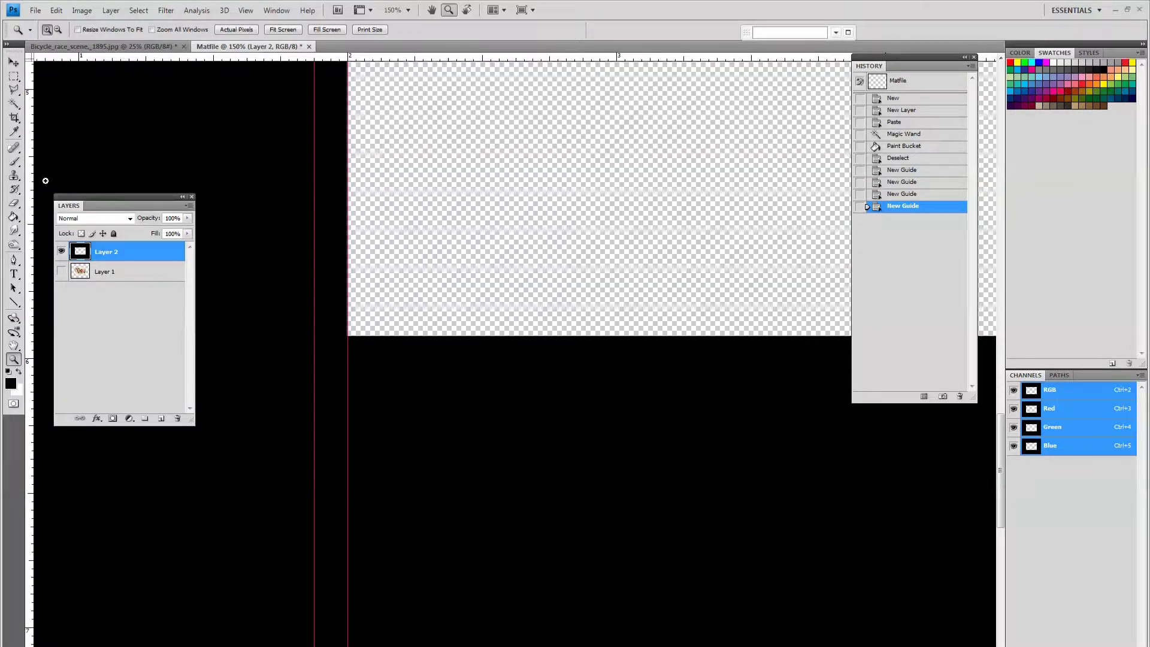
# Add horizontal guides on the opening's bottom edge and just below it
pyautogui.moveTo(30, 190)
pyautogui.mouseDown()
pyautogui.moveTo(200, 198)
pyautogui.moveTo(31, 202)
pyautogui.mouseUp()
pyautogui.moveTo(412, 58); pyautogui.dragTo(426, 370)
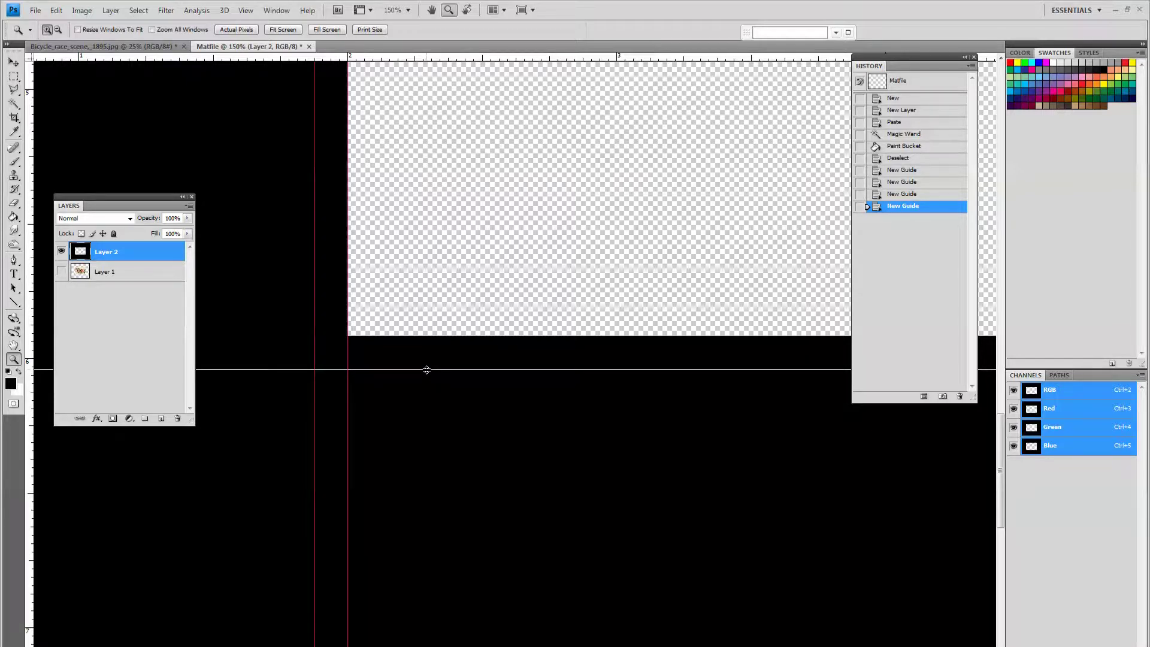
pyautogui.moveTo(425, 369); pyautogui.dragTo(424, 368)
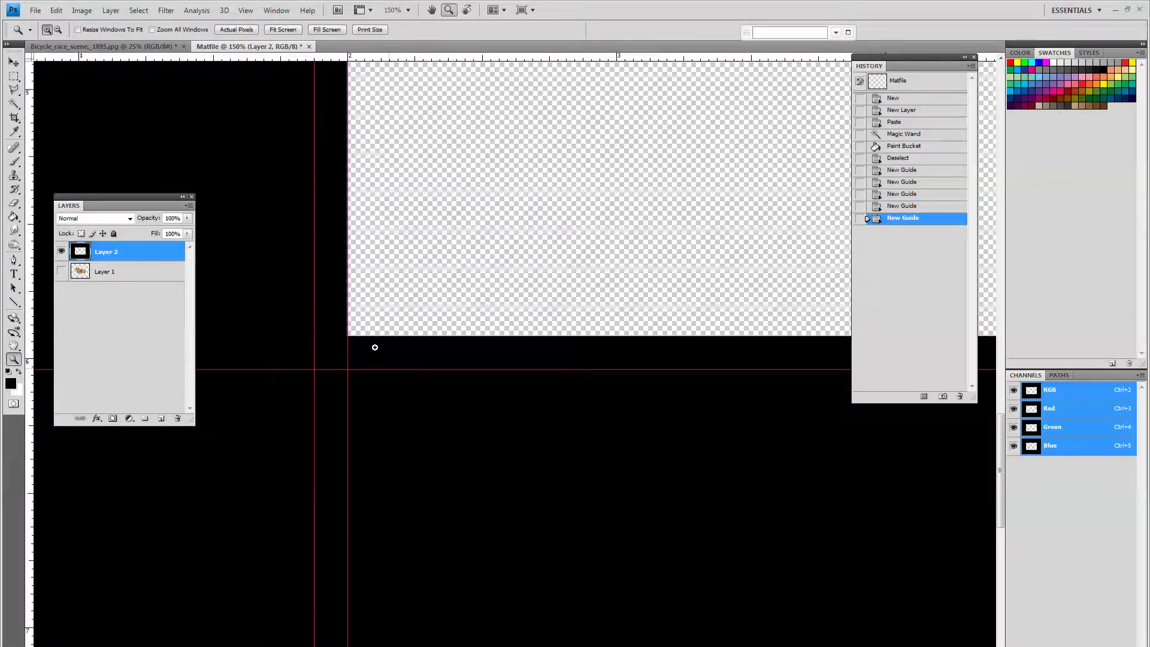
pyautogui.moveTo(495, 57); pyautogui.dragTo(480, 337)
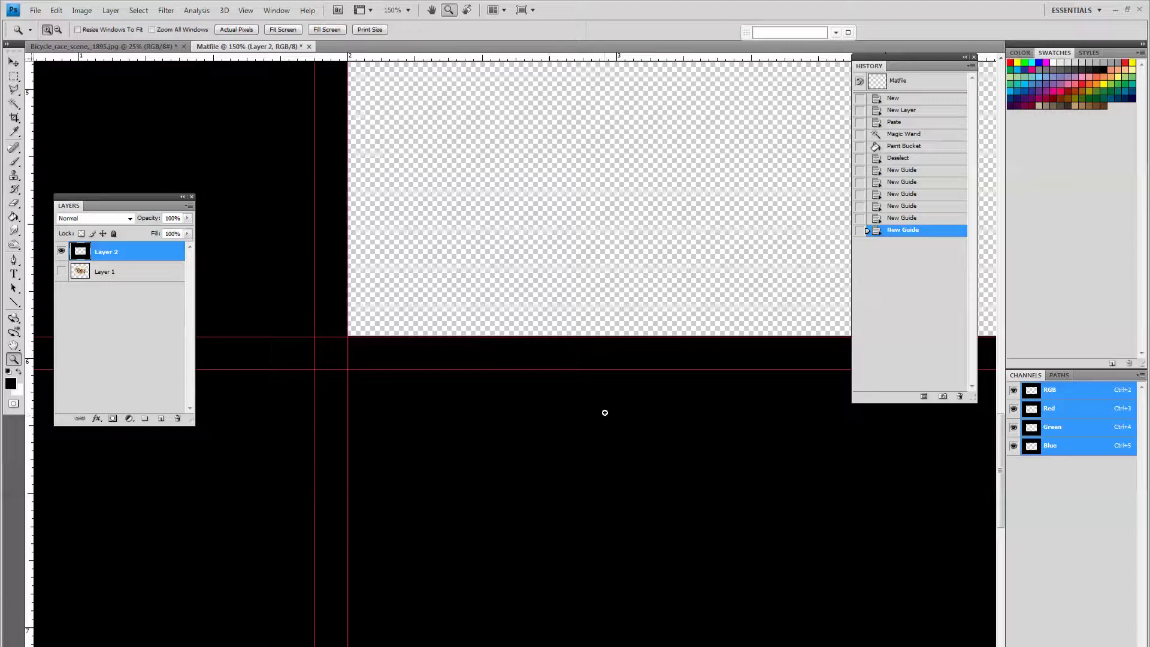
# Add a vertical guide on the opening's right edge, undoing the extra guide
pyautogui.moveTo(709, 432); pyautogui.dragTo(178, 437)
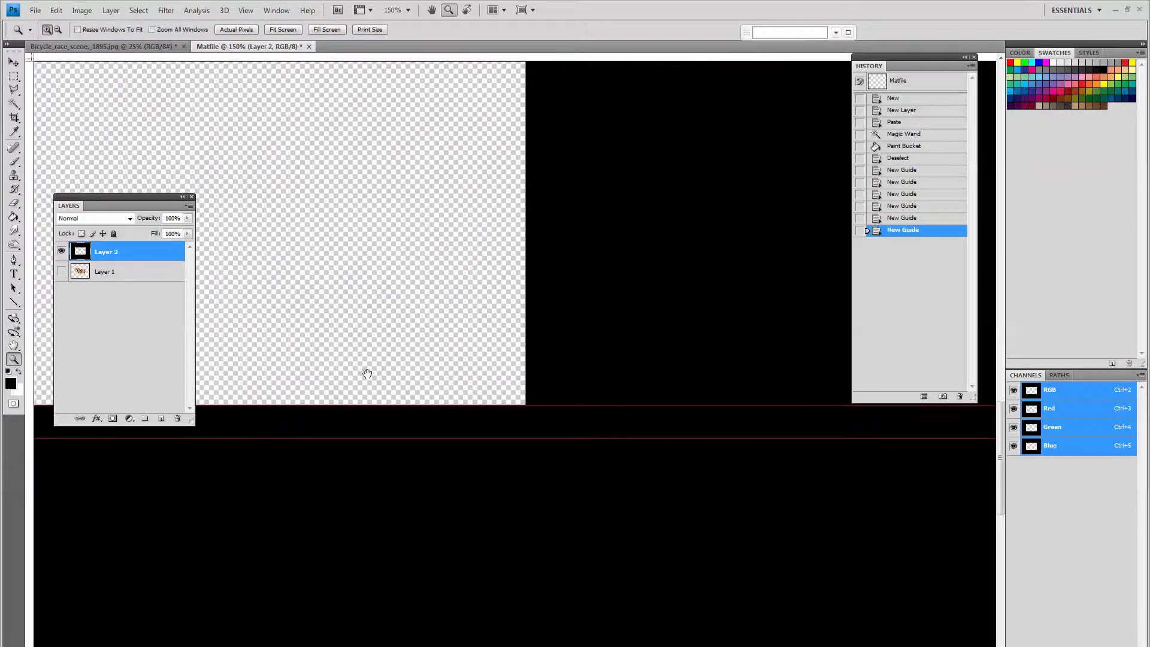
pyautogui.moveTo(367, 373); pyautogui.dragTo(362, 474)
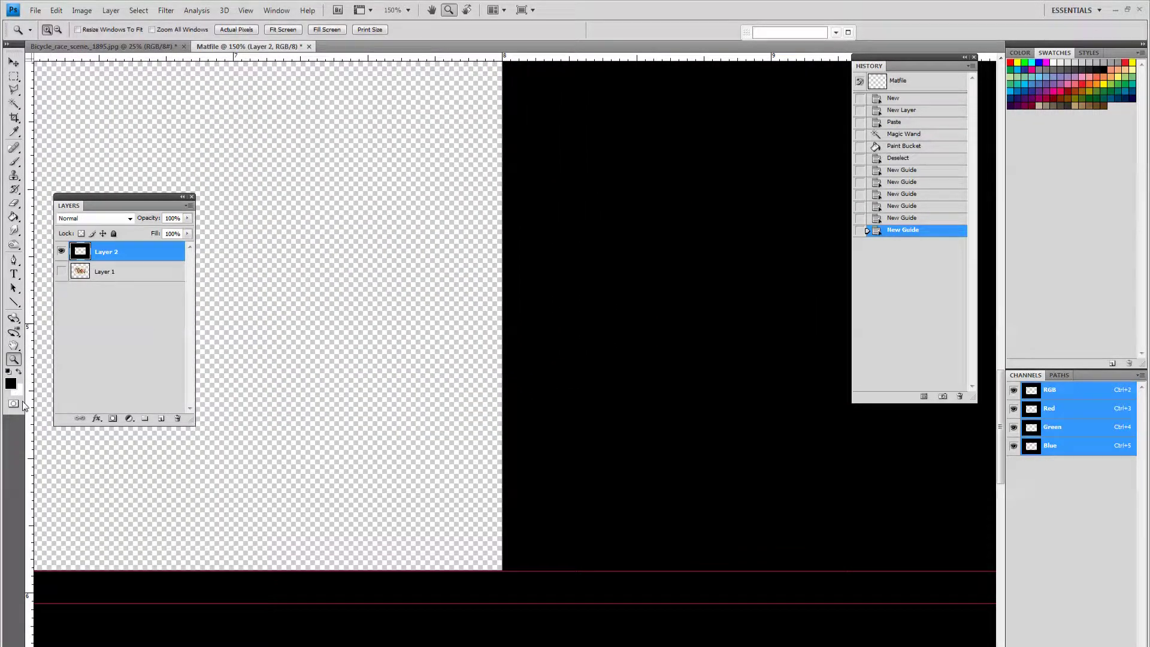
pyautogui.moveTo(31, 408); pyautogui.dragTo(502, 443)
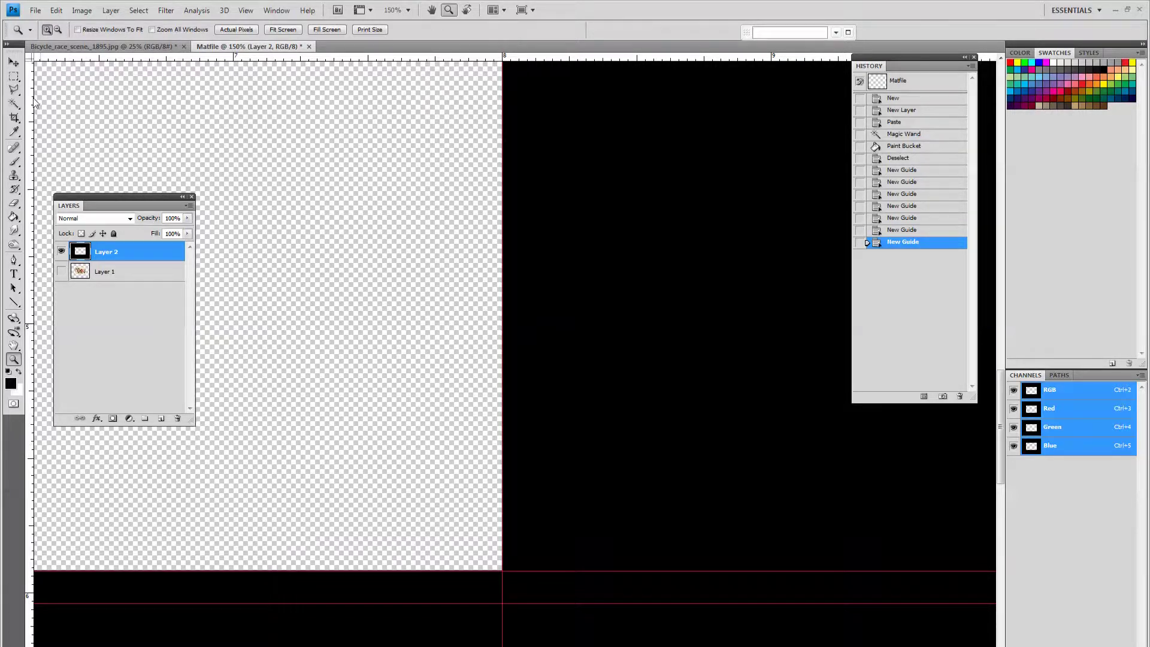
pyautogui.moveTo(35, 99); pyautogui.dragTo(205, 147)
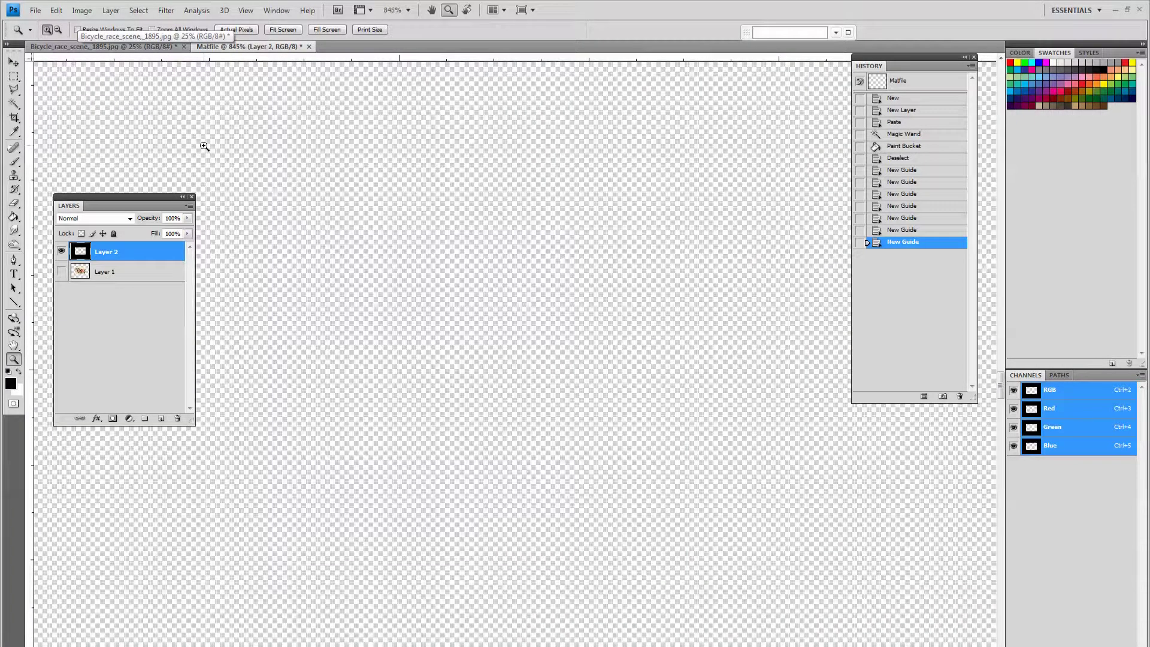
pyautogui.hotkey('ctrl', 'z')
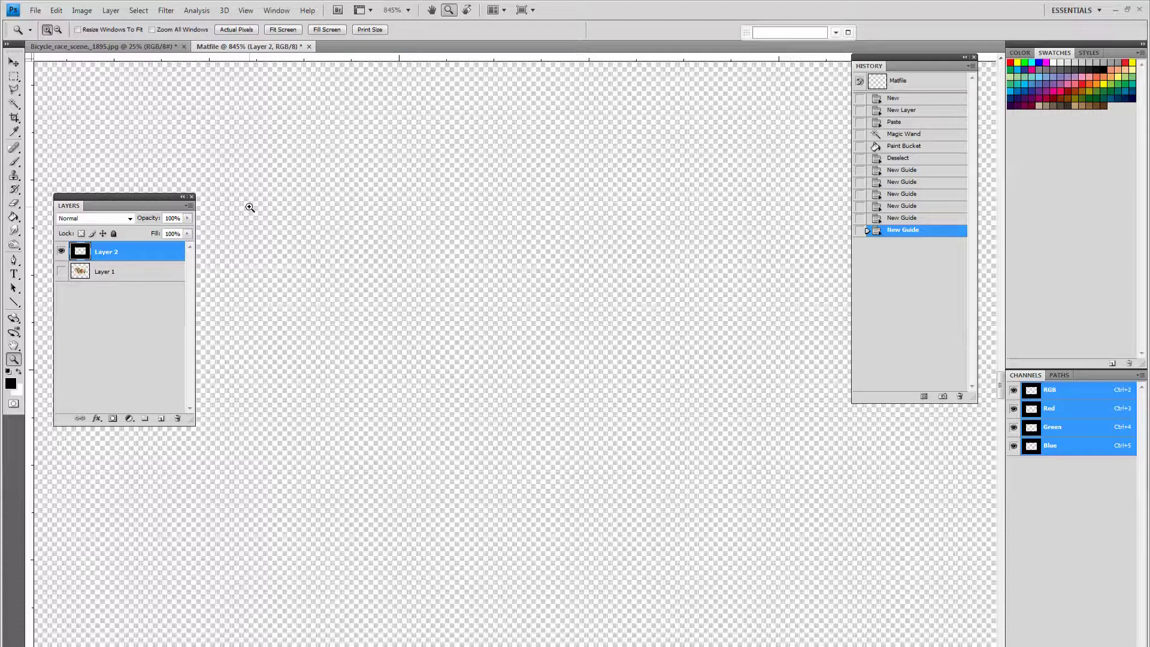
# Add two vertical guides, one on the opening's right edge and one just right of it
pyautogui.hotkey('ctrl', '0')
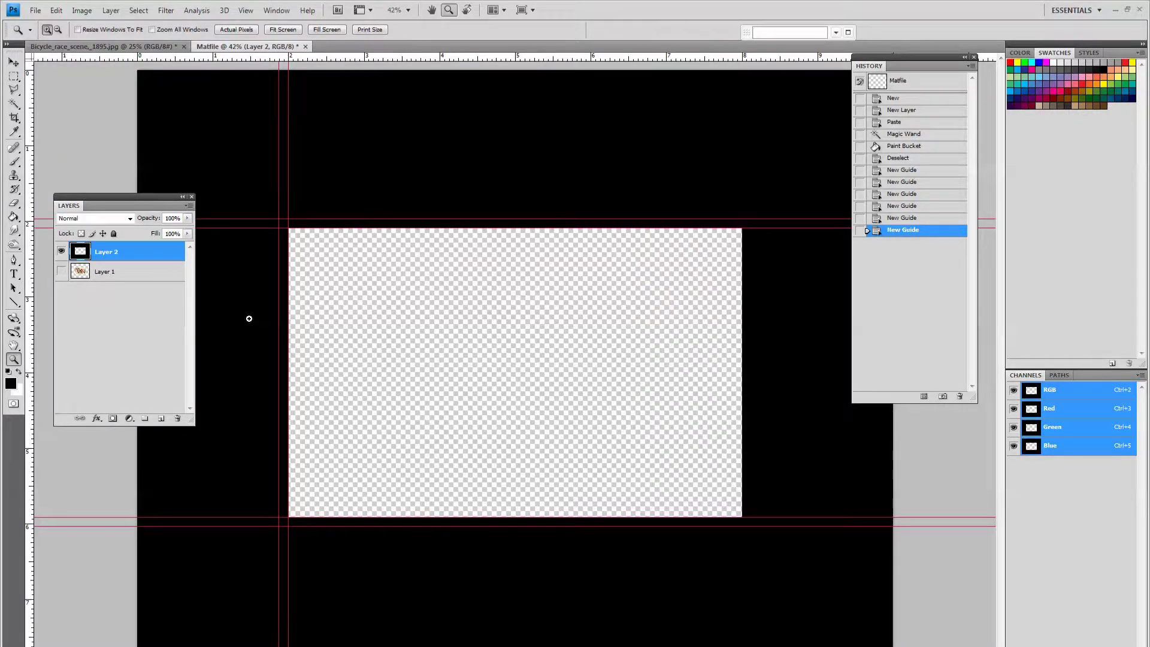
pyautogui.moveTo(688, 183); pyautogui.dragTo(822, 334)
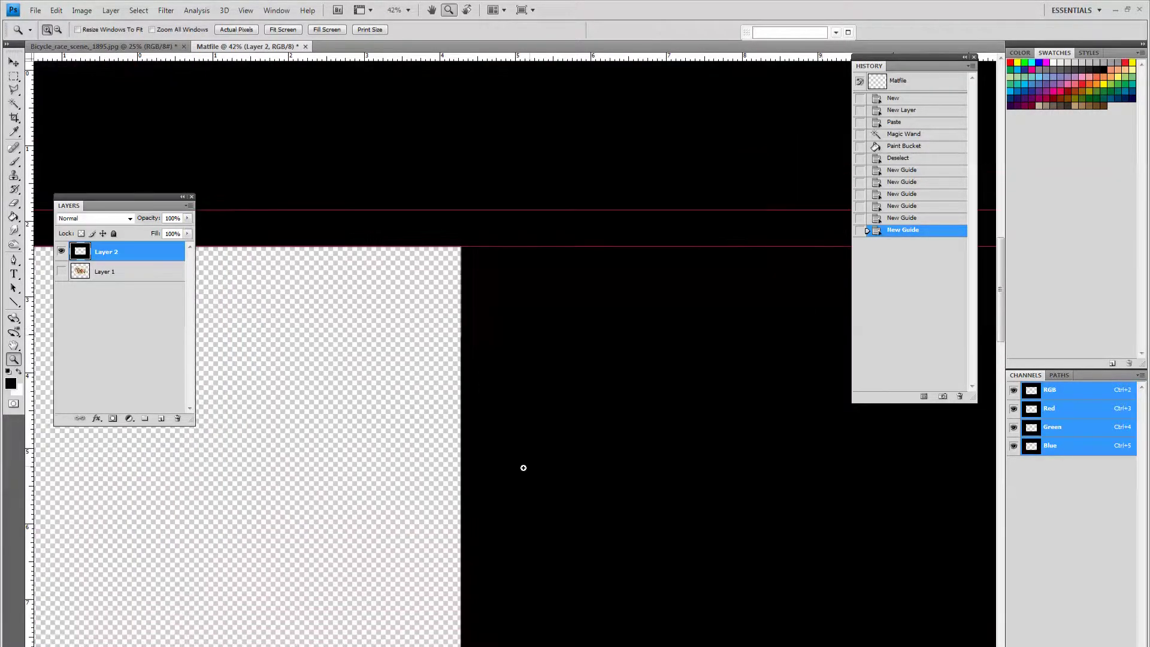
pyautogui.moveTo(31, 254); pyautogui.dragTo(459, 298)
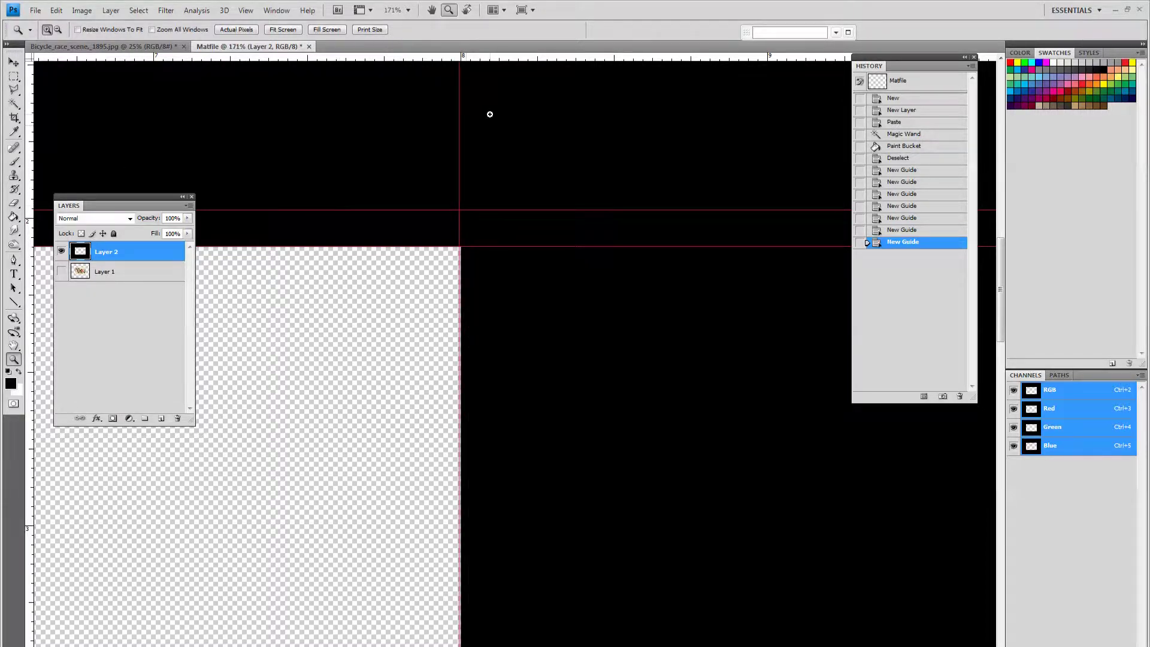
pyautogui.click(14, 64)
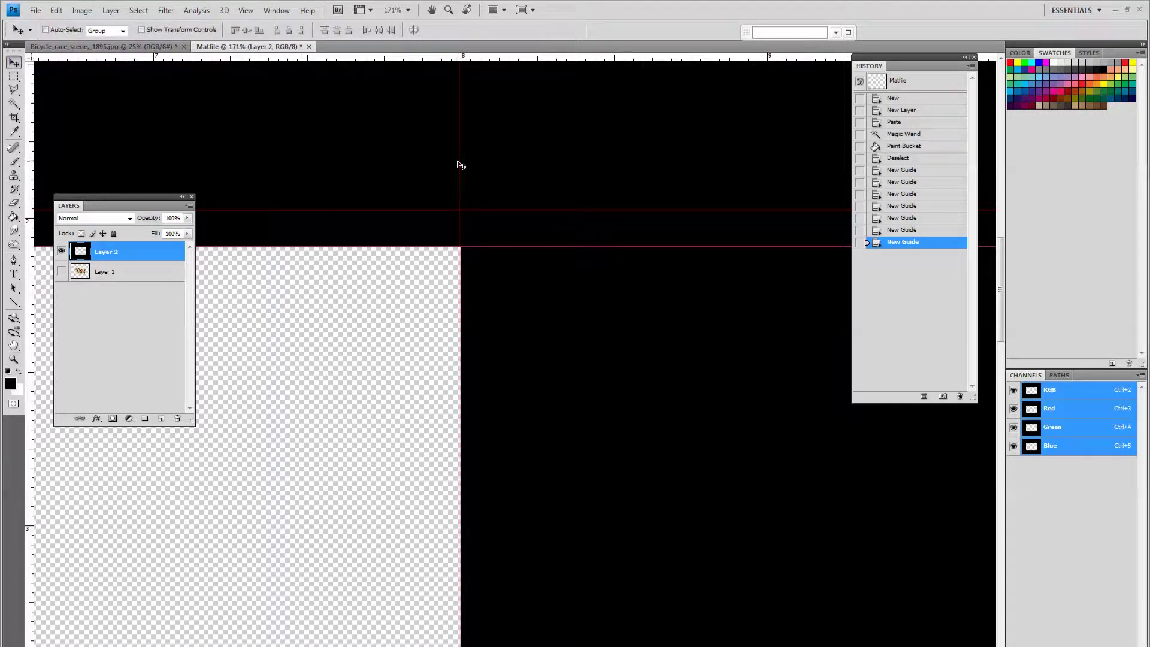
pyautogui.moveTo(462, 162); pyautogui.dragTo(463, 163)
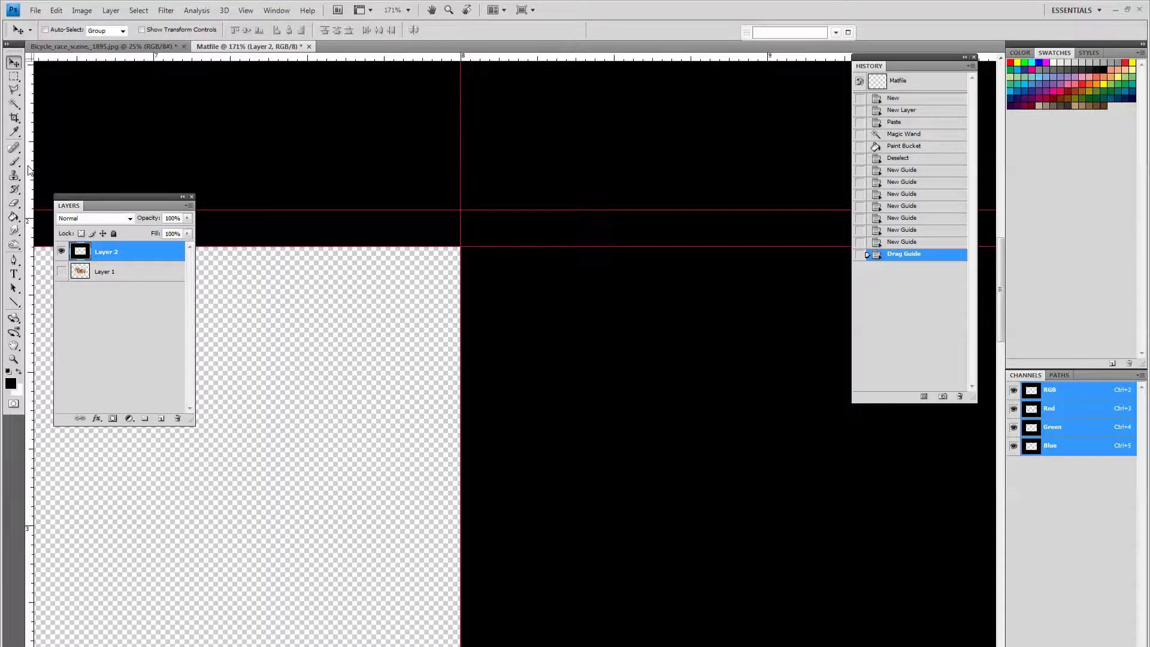
pyautogui.moveTo(28, 170); pyautogui.dragTo(499, 191)
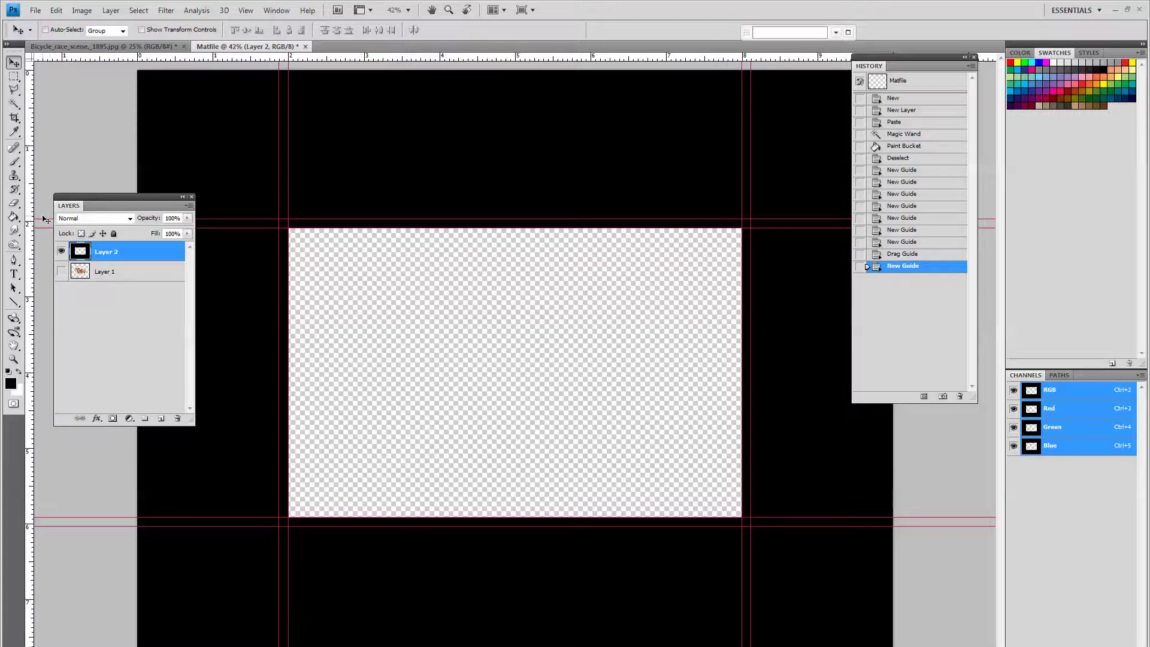
# Marquee the rectangle along the outer guides, then subtract the transparent opening with the Magic Wand
pyautogui.click(14, 78)
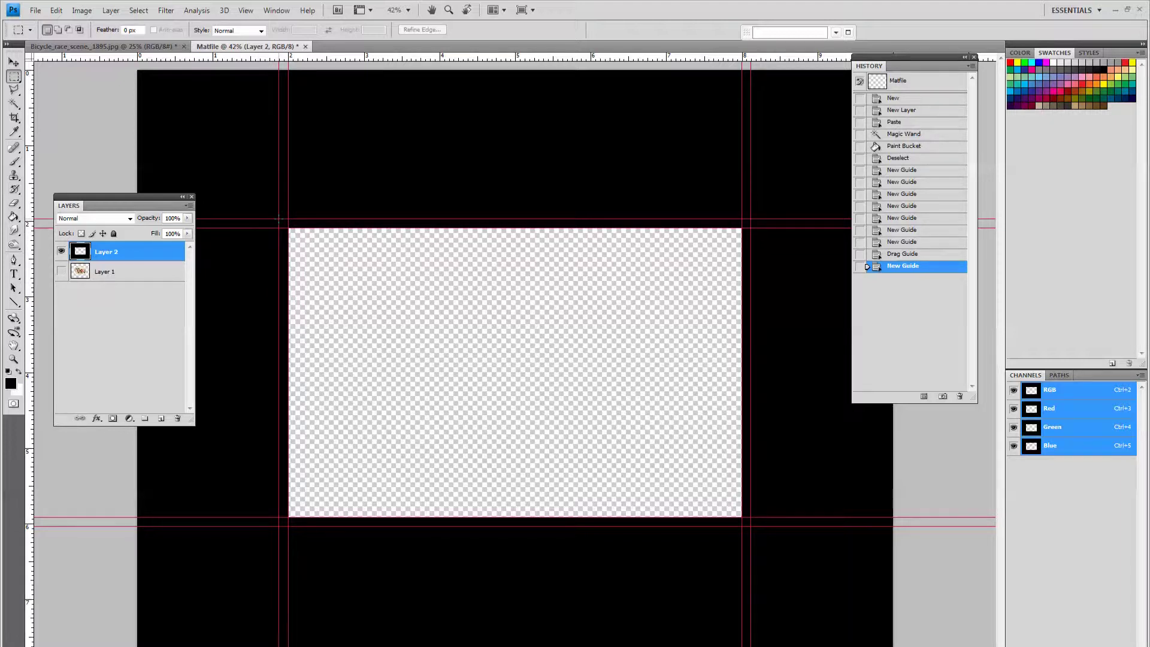
pyautogui.moveTo(644, 563); pyautogui.dragTo(751, 530)
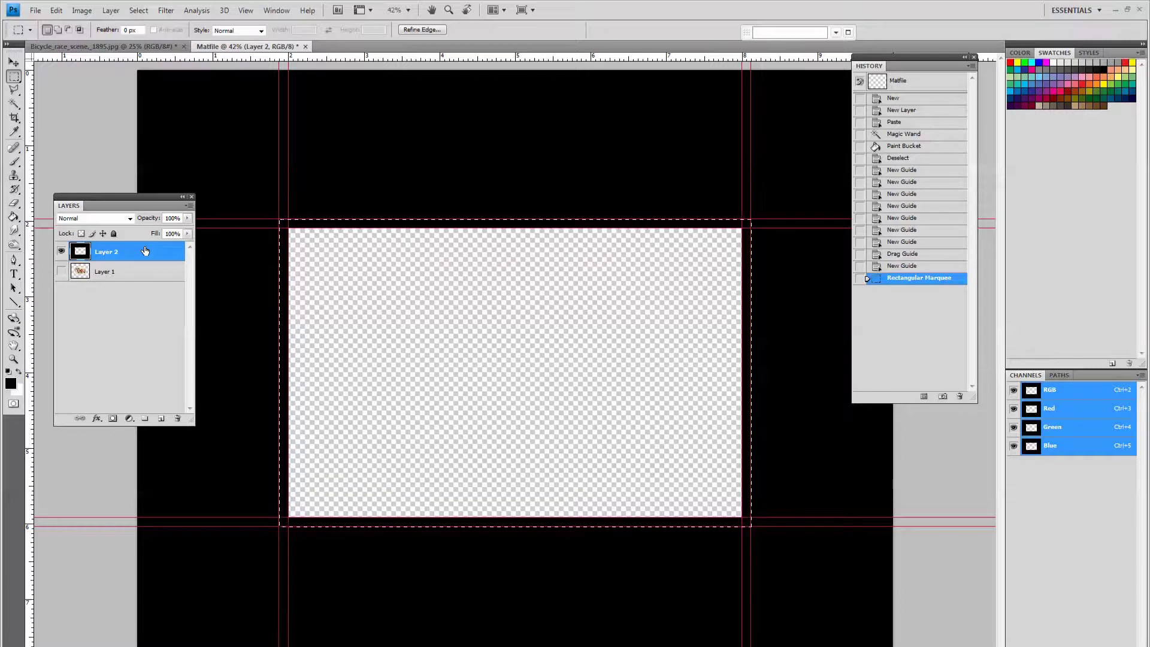
pyautogui.click(14, 105)
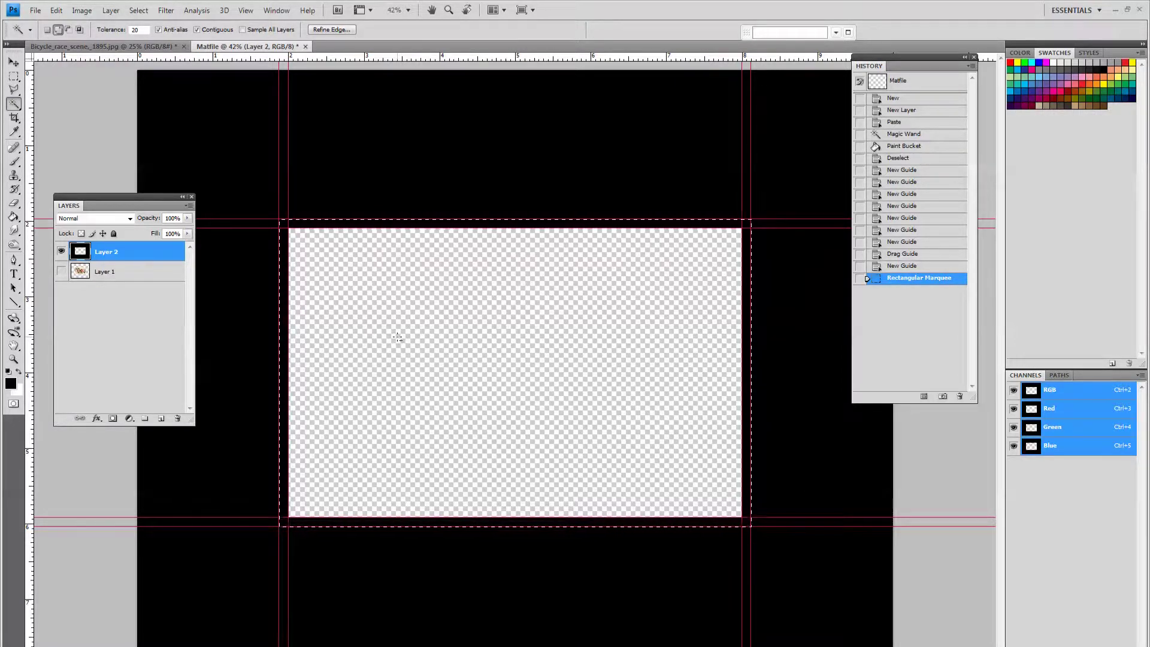
pyautogui.press('alt')
pyautogui.press('shift')
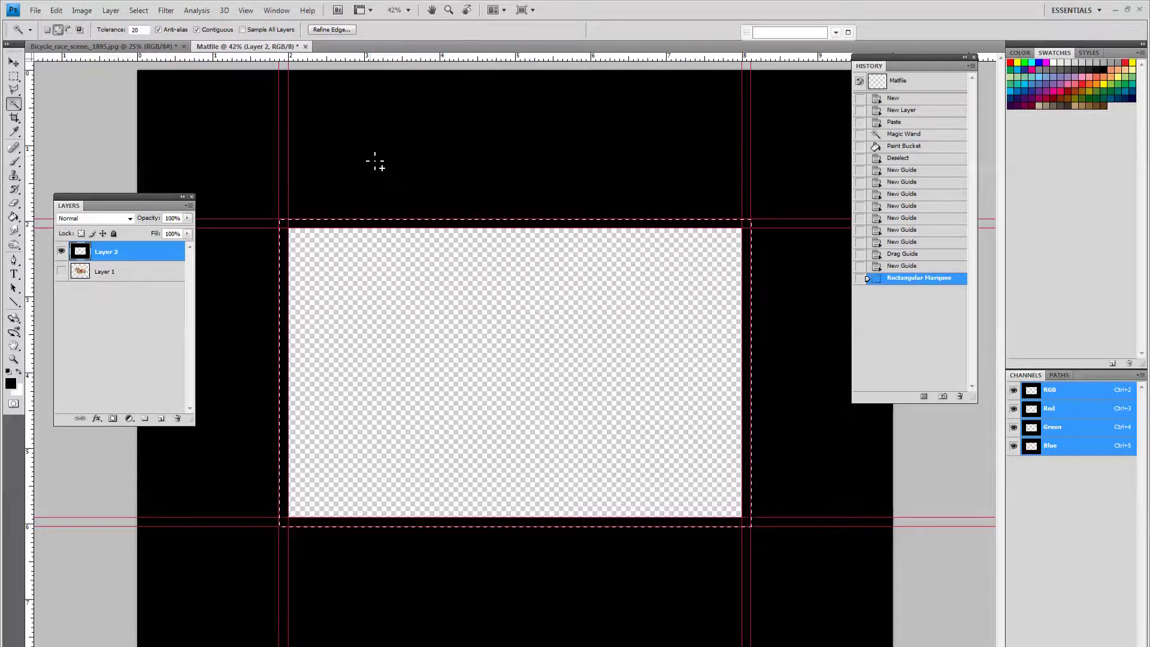
pyautogui.press('alt')
pyautogui.press('alt')
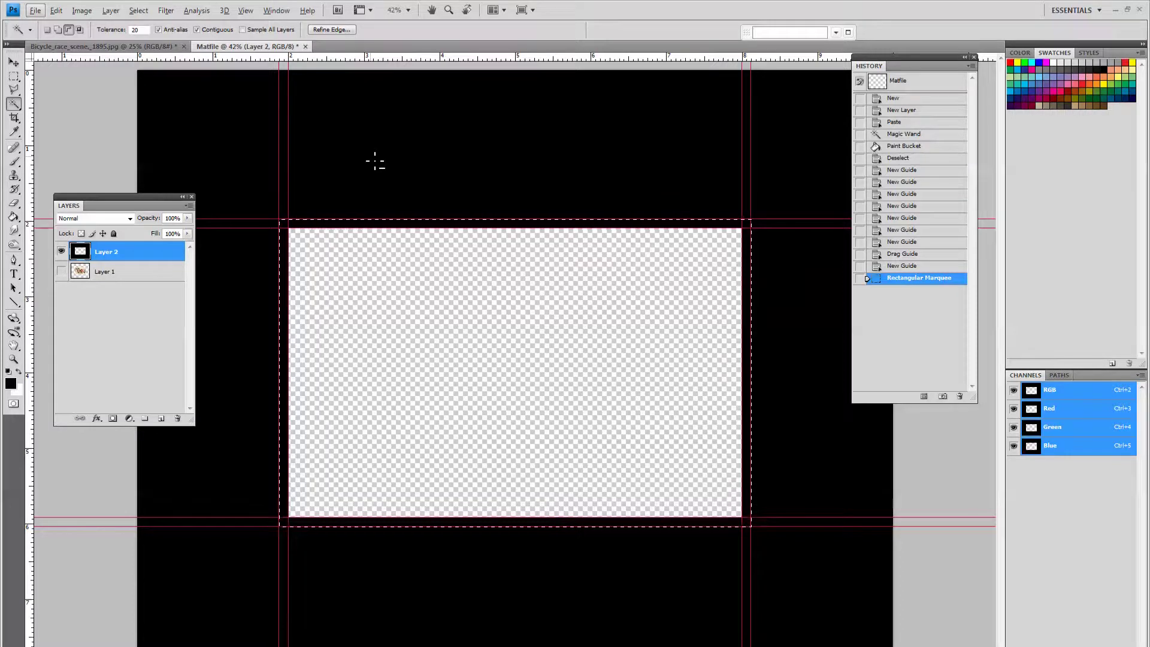
pyautogui.press('alt')
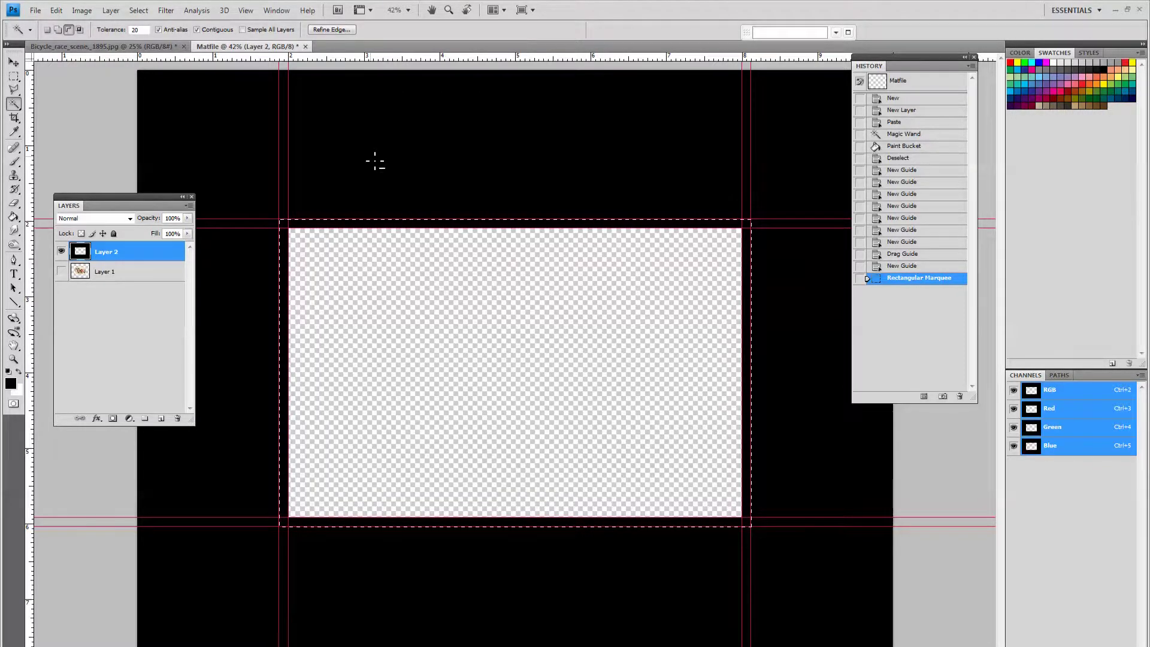
pyautogui.click(513, 346)
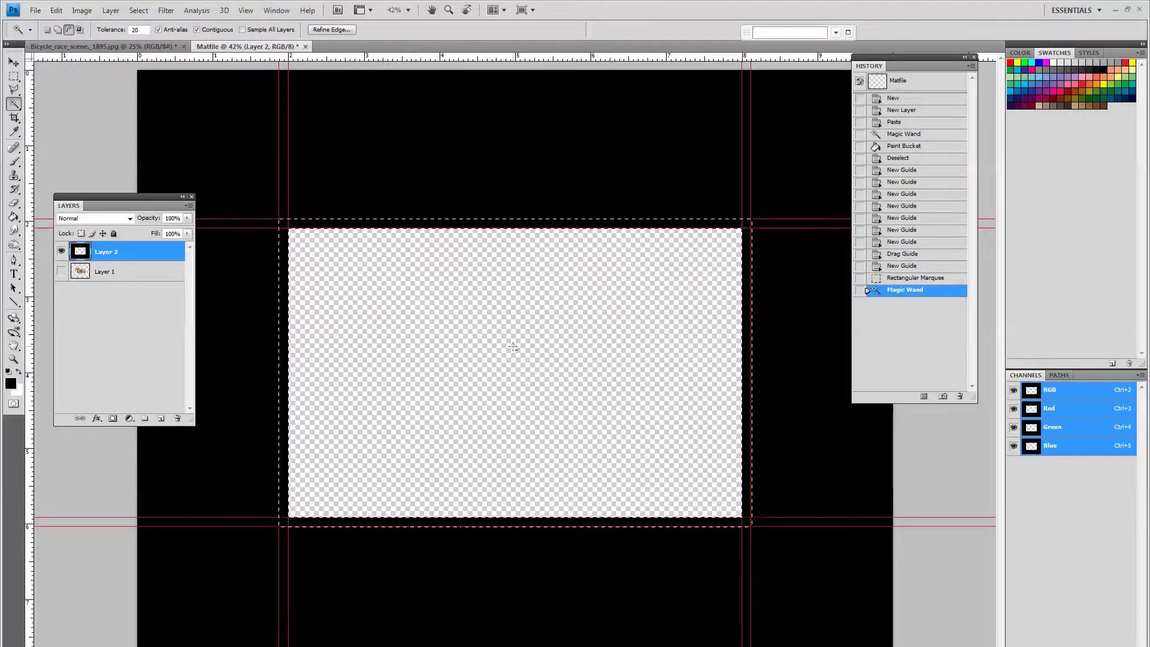
# Set the foreground colour to light grey #e1dfdf and switch to the Brush for painting the band
pyautogui.press('shift')
pyautogui.click(10, 384)
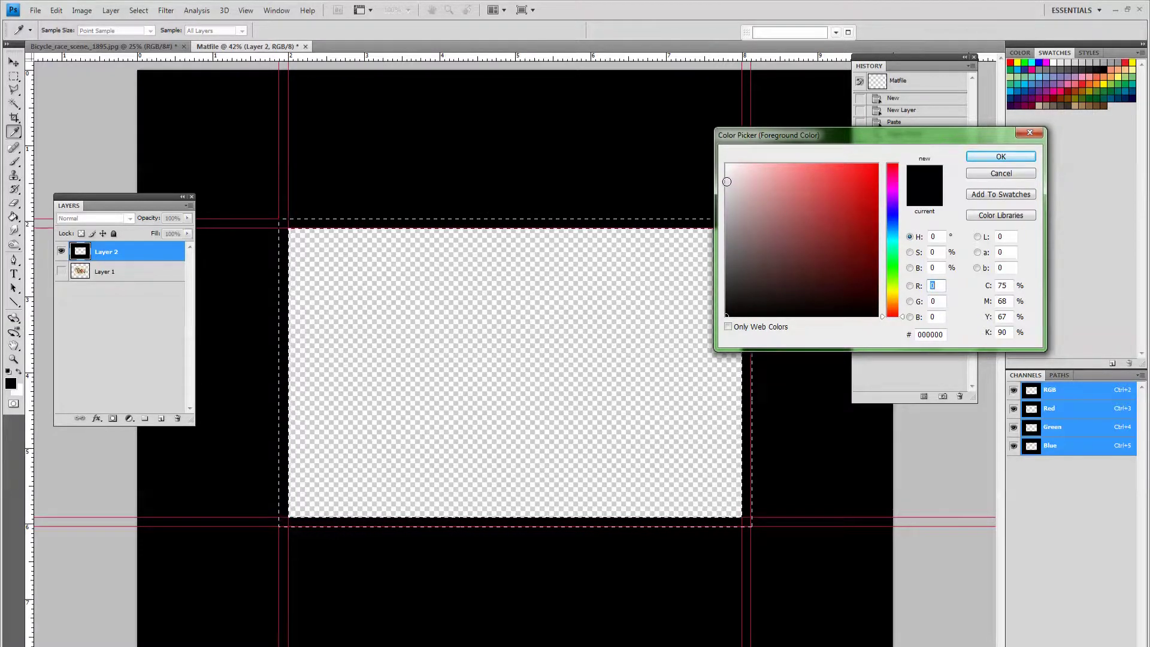
pyautogui.click(727, 182)
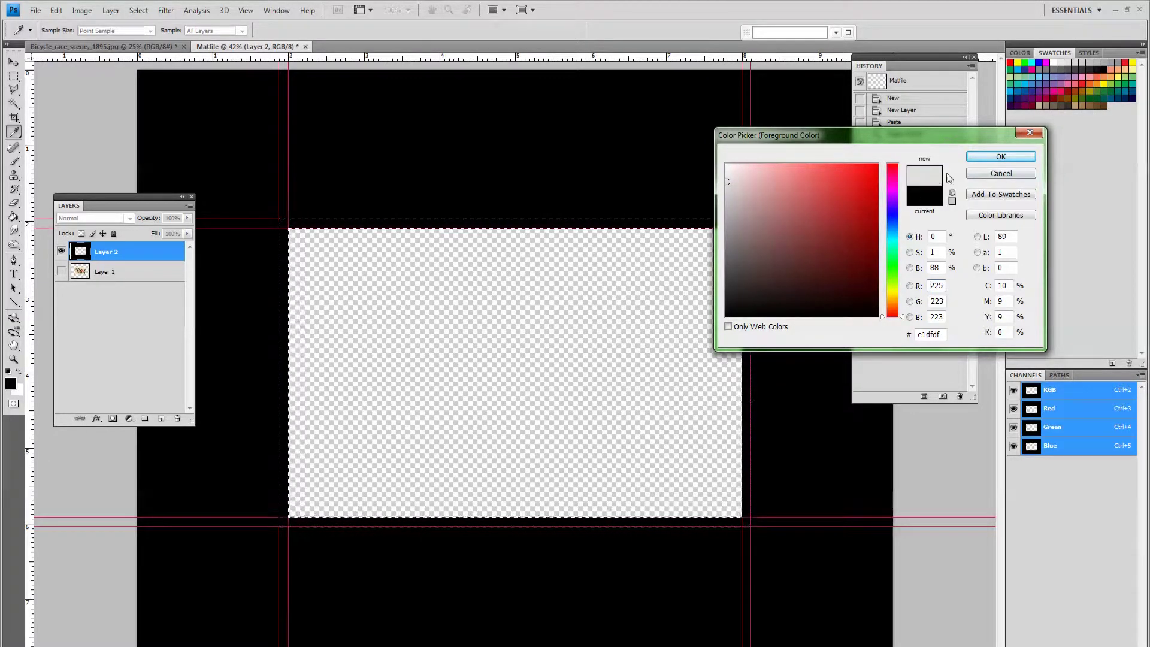
pyautogui.click(1007, 158)
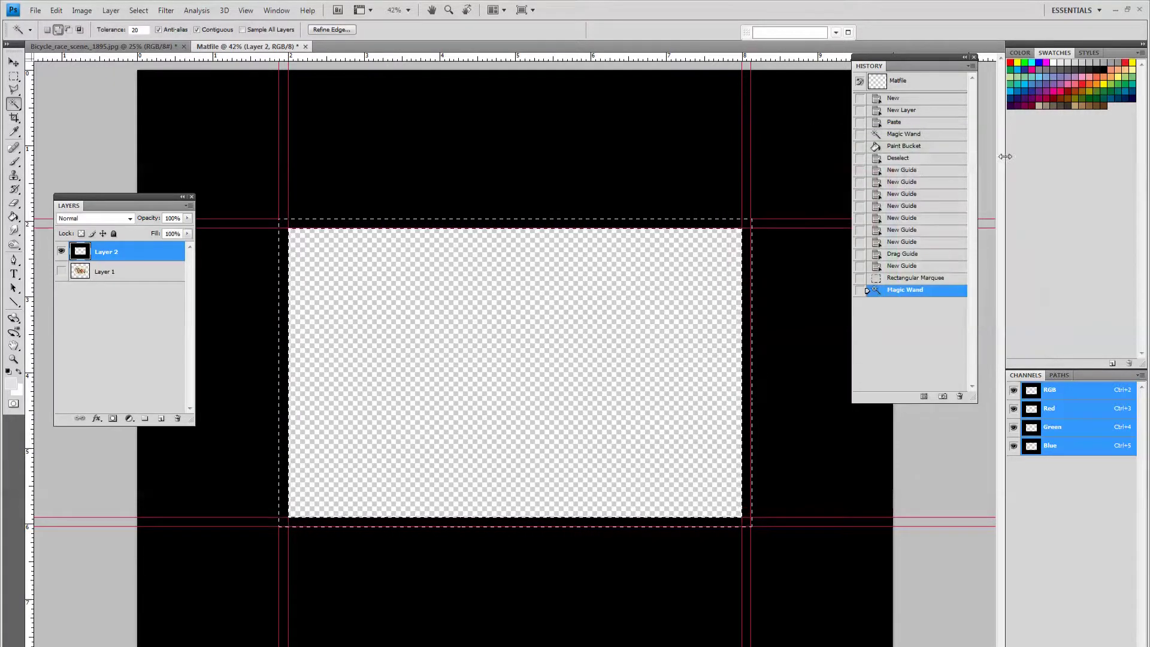
pyautogui.click(14, 161)
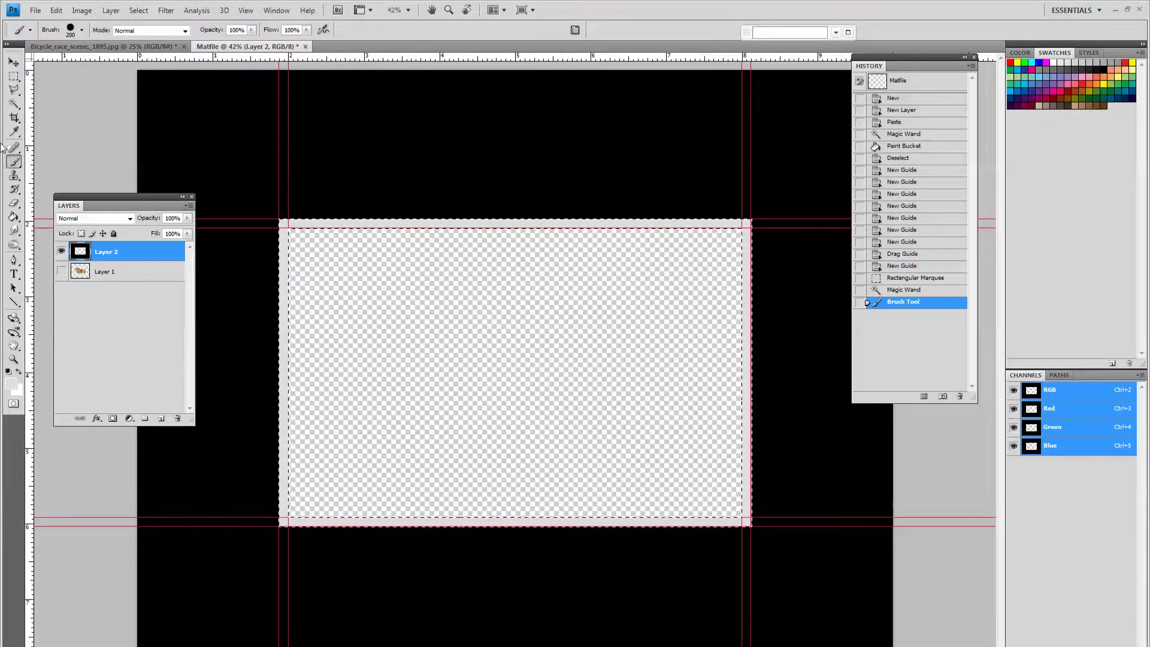
# Zoom in on the mat's top-left corner and set the Polygonal Lasso to subtract
pyautogui.click(13, 359)
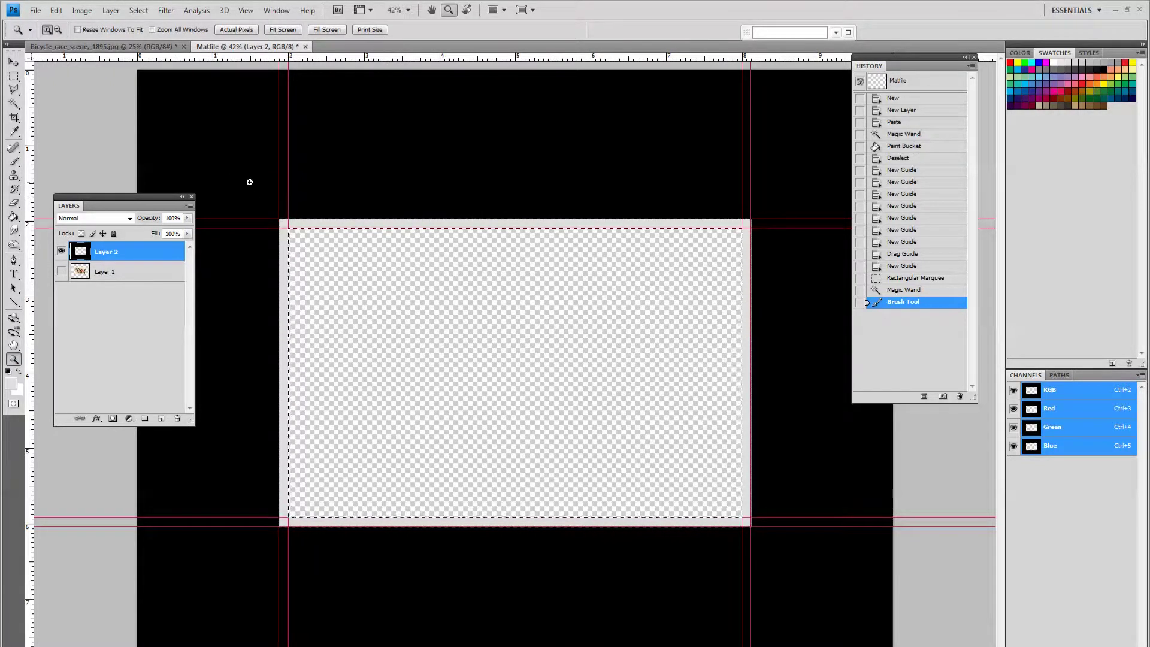
pyautogui.moveTo(391, 312); pyautogui.dragTo(391, 312)
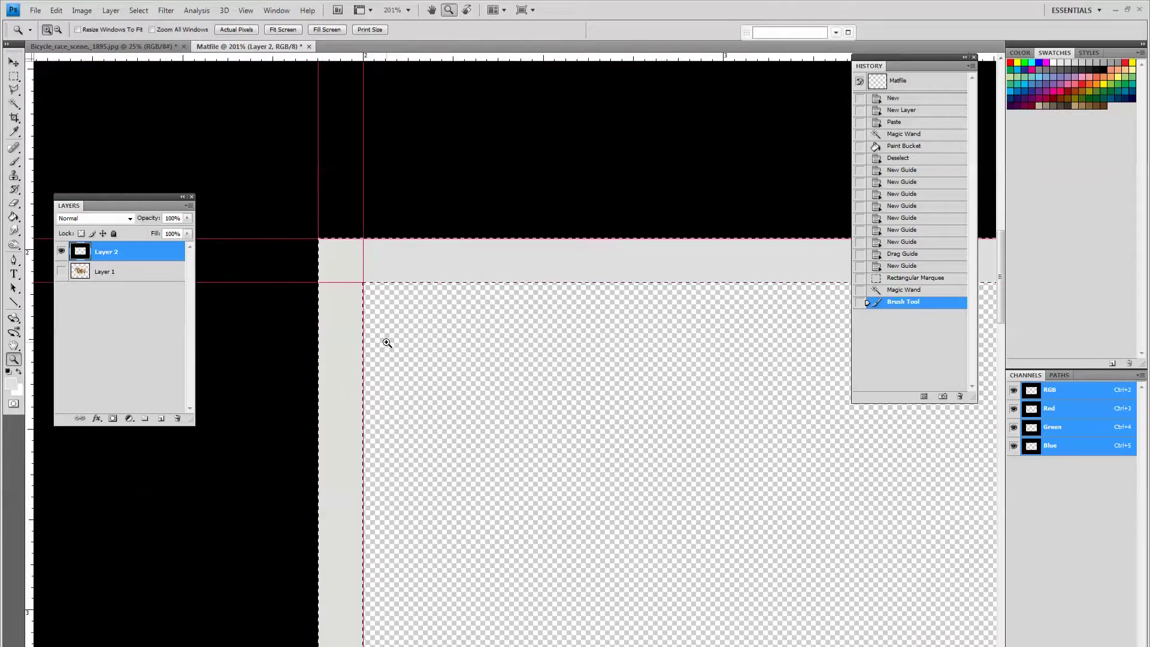
pyautogui.click(14, 90)
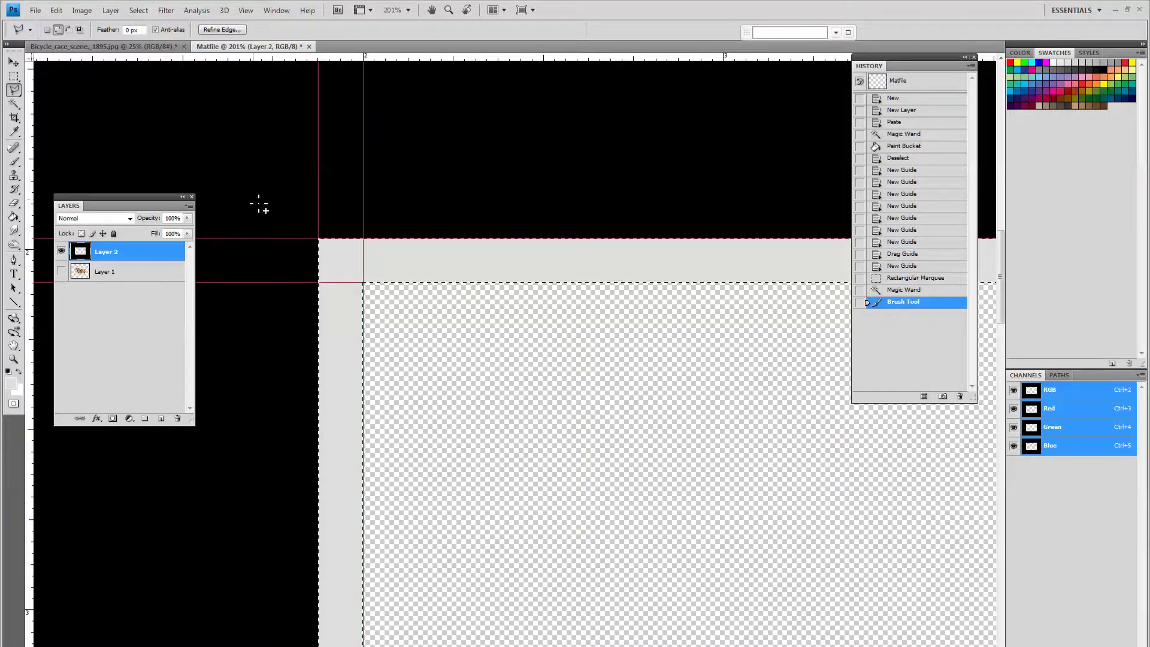
pyautogui.press('alt')
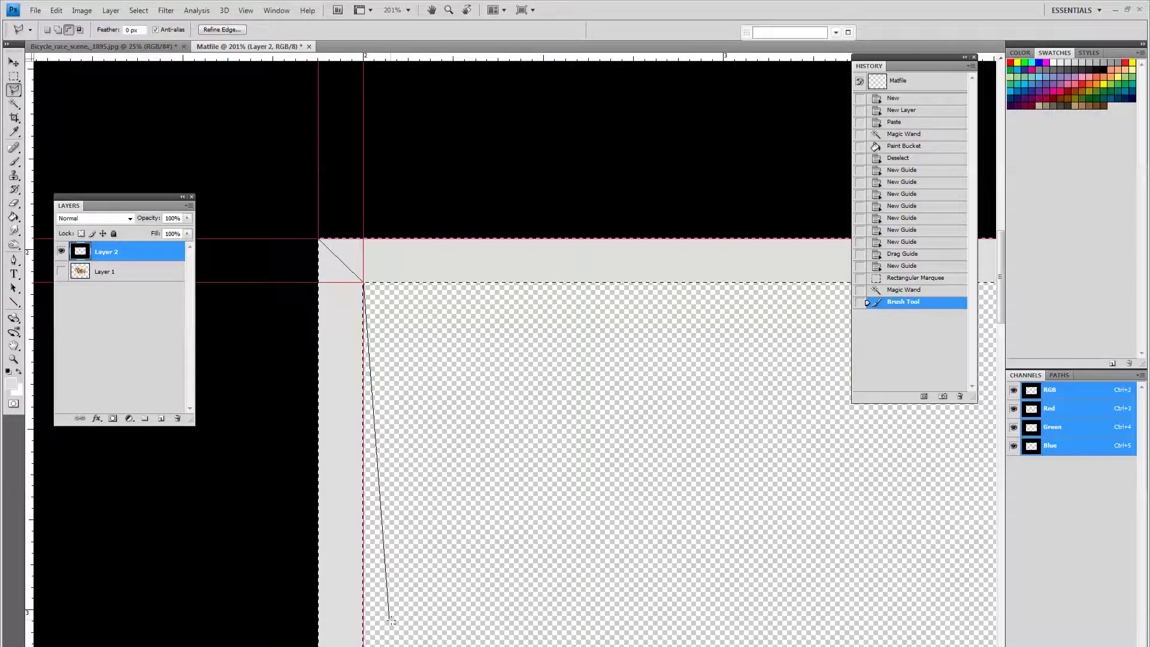
# Trace around the left bevel strip and cut it out, leaving a diagonal mitre at the top-left
pyautogui.press('space')
pyautogui.moveTo(393, 618)
pyautogui.mouseDown()
pyautogui.moveTo(424, 110)
pyautogui.moveTo(426, 188)
pyautogui.mouseUp()
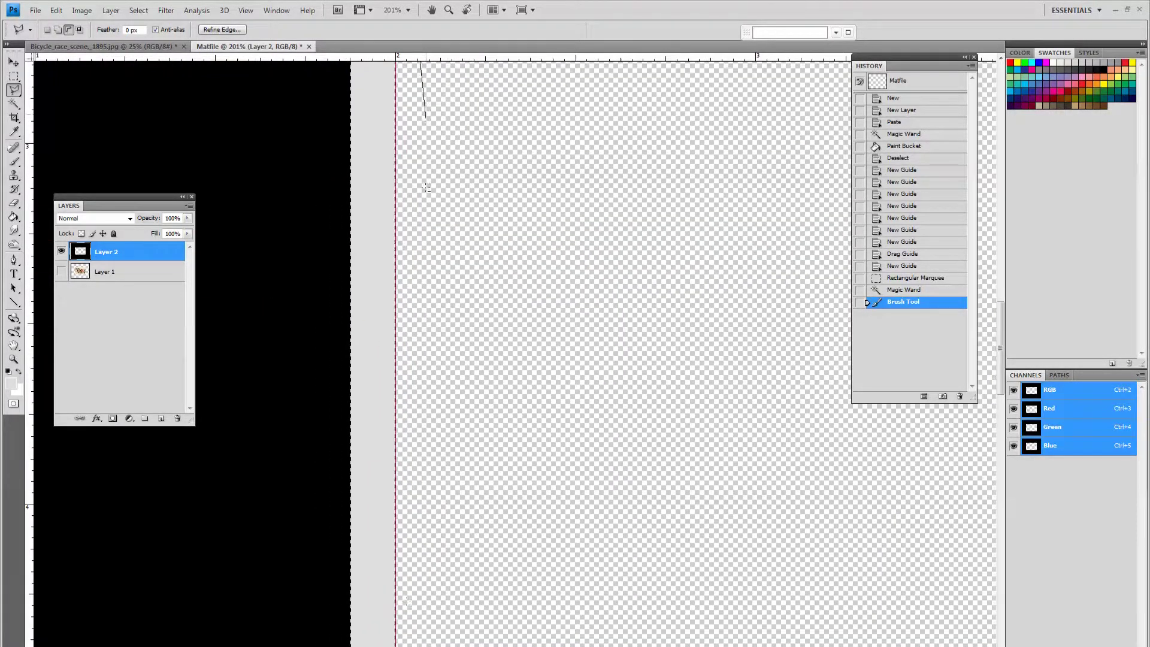
pyautogui.press('space')
pyautogui.moveTo(450, 632)
pyautogui.mouseDown()
pyautogui.moveTo(431, 545)
pyautogui.moveTo(401, 152)
pyautogui.mouseUp()
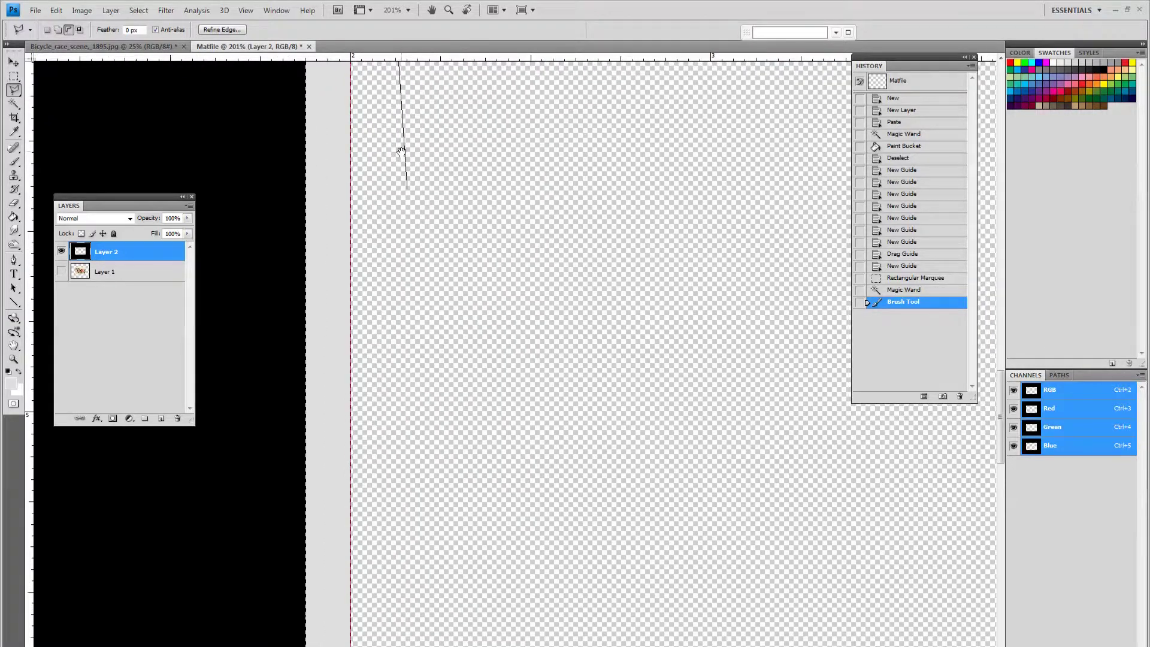
pyautogui.press('space')
pyautogui.moveTo(393, 629); pyautogui.dragTo(420, 149)
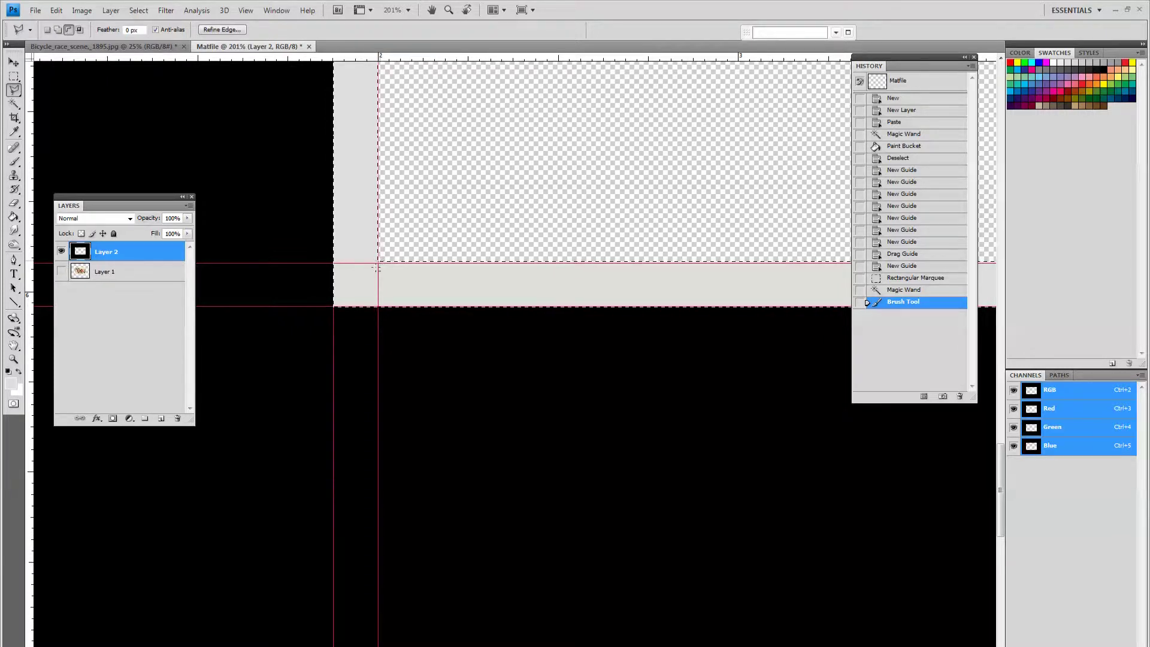
pyautogui.click(378, 263)
pyautogui.click(334, 307)
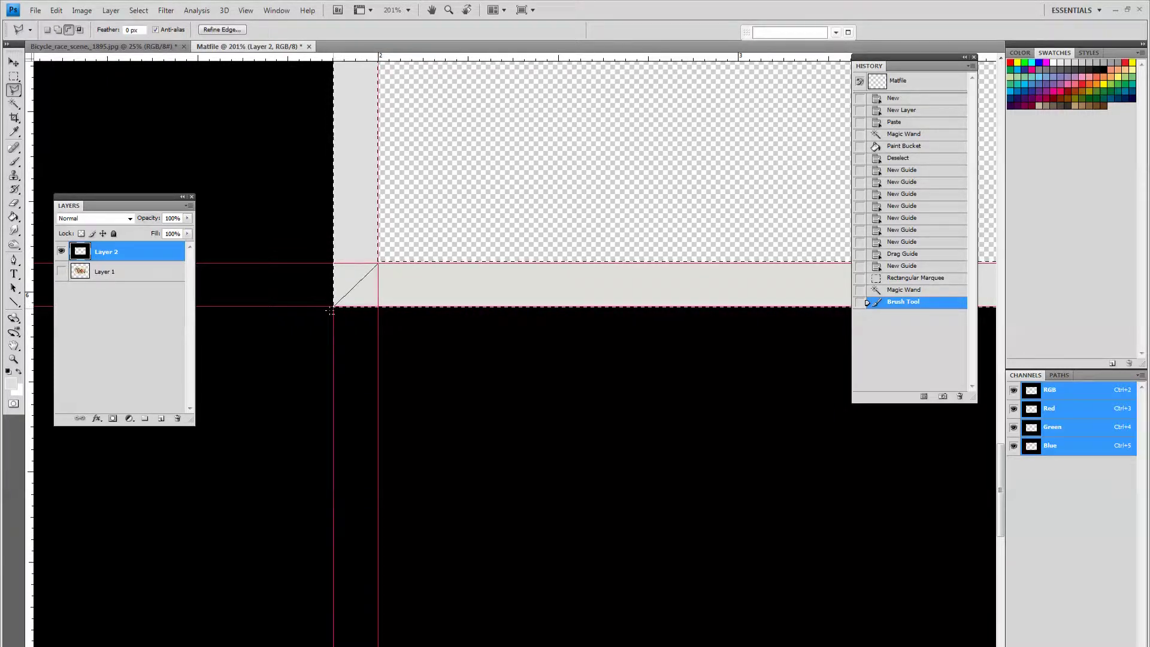
pyautogui.click(312, 317)
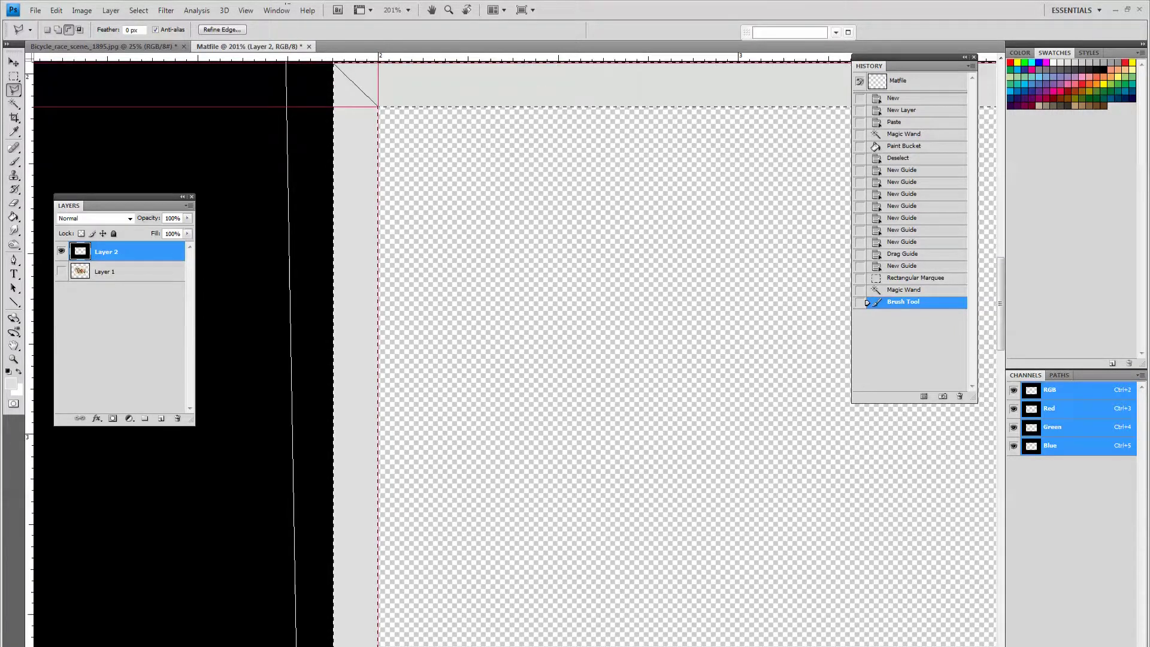
pyautogui.click(290, 172)
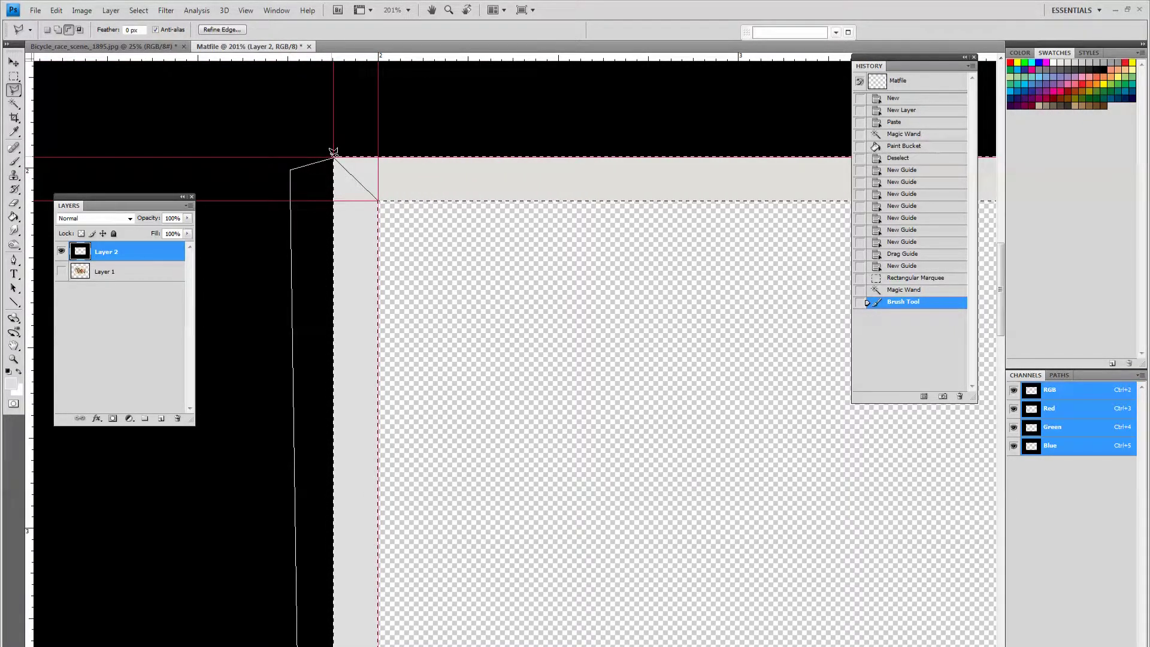
pyautogui.click(334, 153)
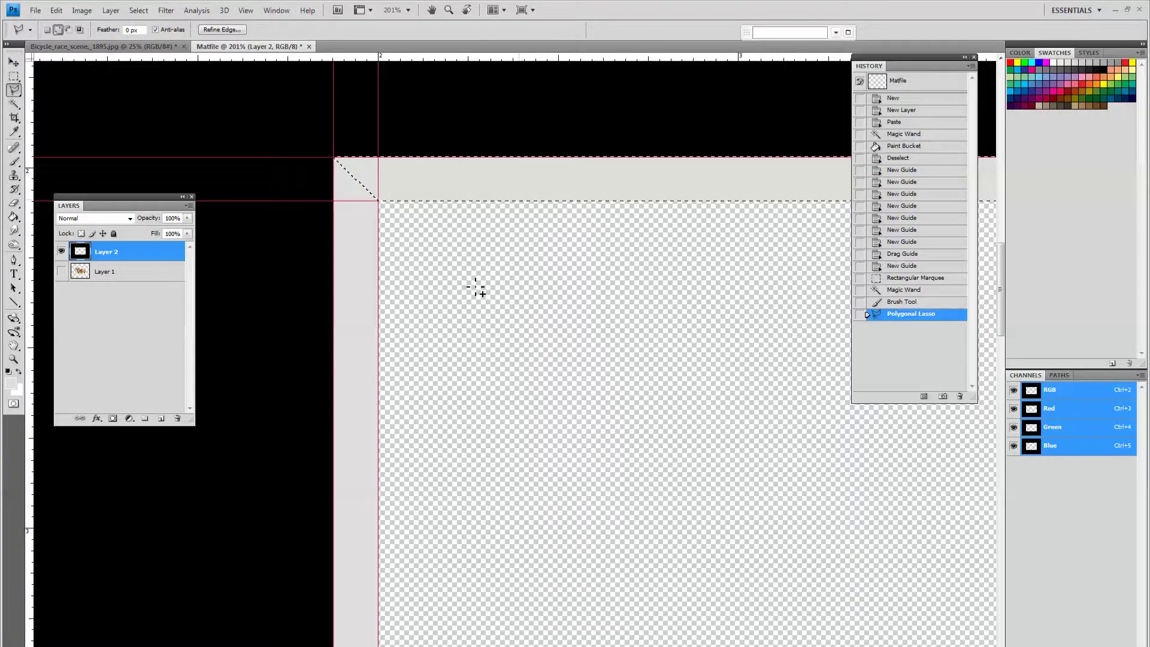
# Make a second lasso cut at the opening's top-right corner, then fit the whole mat on screen
pyautogui.moveTo(591, 414); pyautogui.dragTo(252, 378)
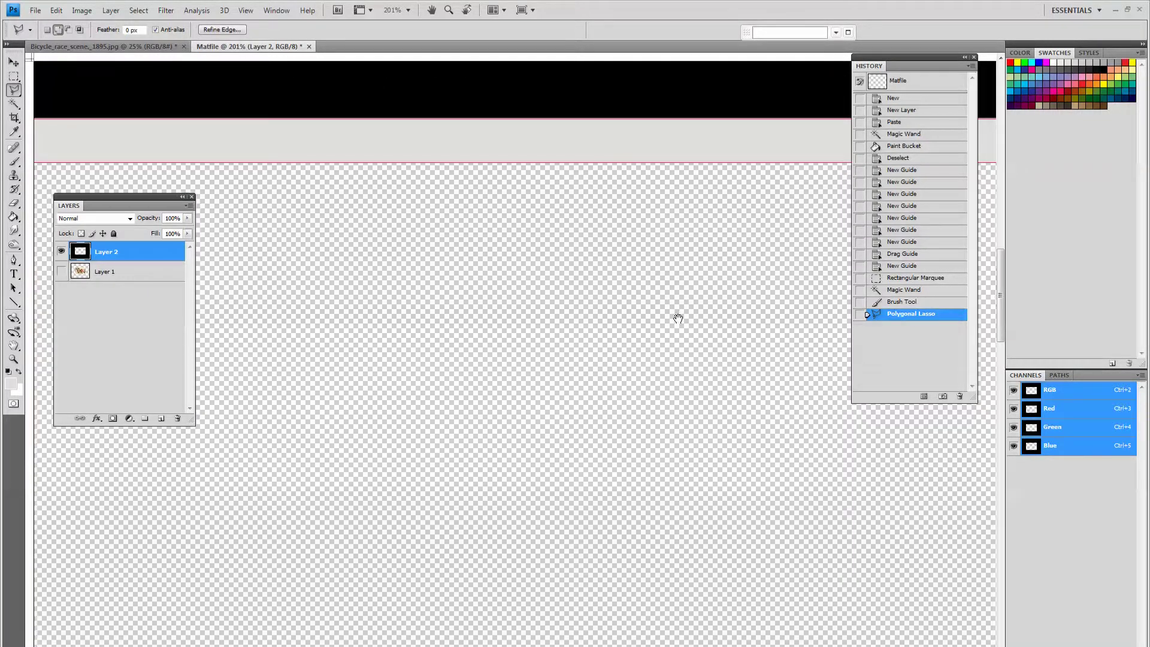
pyautogui.moveTo(678, 318); pyautogui.dragTo(172, 431)
pyautogui.moveTo(773, 449)
pyautogui.mouseDown()
pyautogui.moveTo(231, 457)
pyautogui.moveTo(240, 331)
pyautogui.mouseUp()
pyautogui.keyDown('alt'); pyautogui.click(476, 179); pyautogui.keyUp('alt')
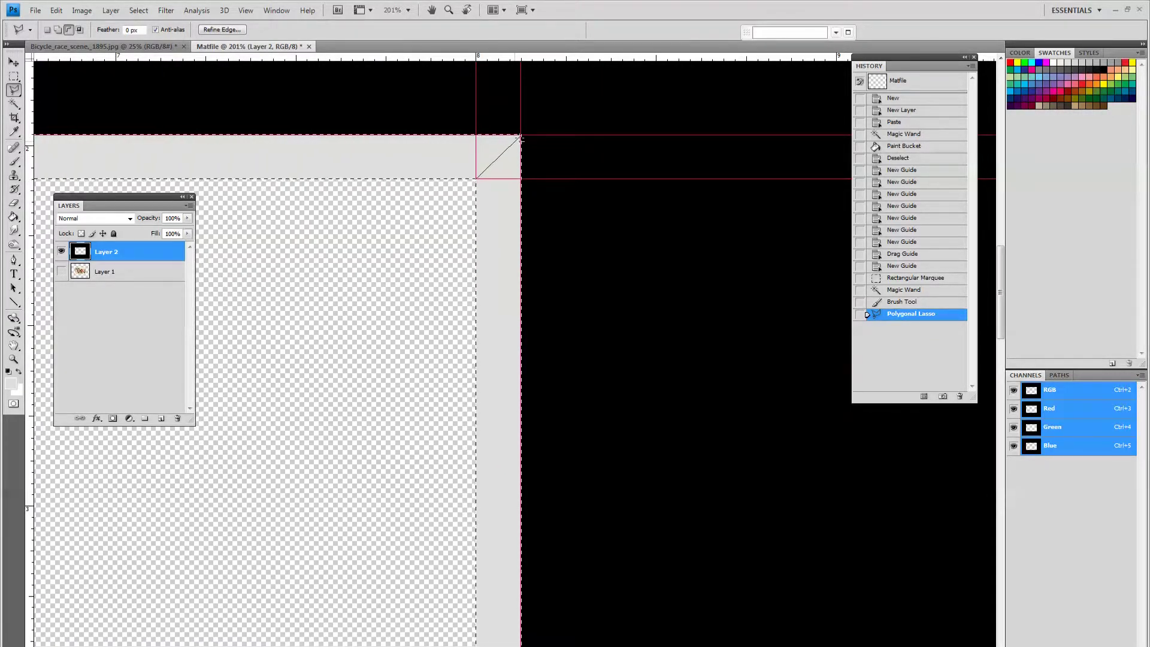
pyautogui.click(521, 136)
pyautogui.click(610, 444)
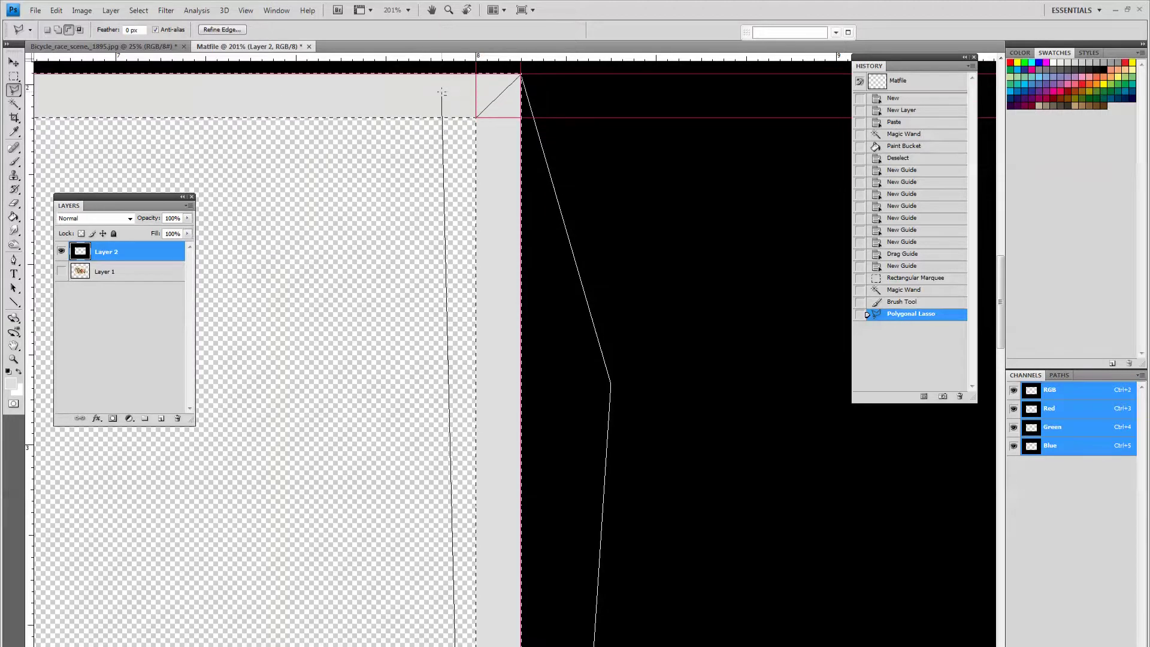
pyautogui.click(480, 114)
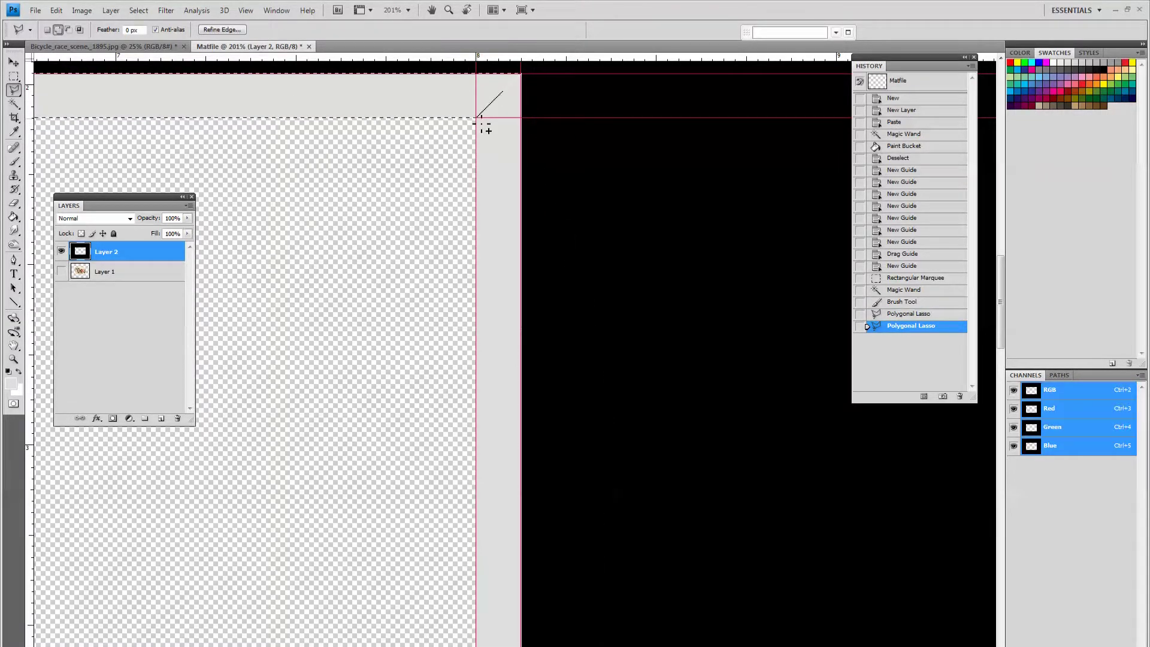
pyautogui.hotkey('ctrl', '0')
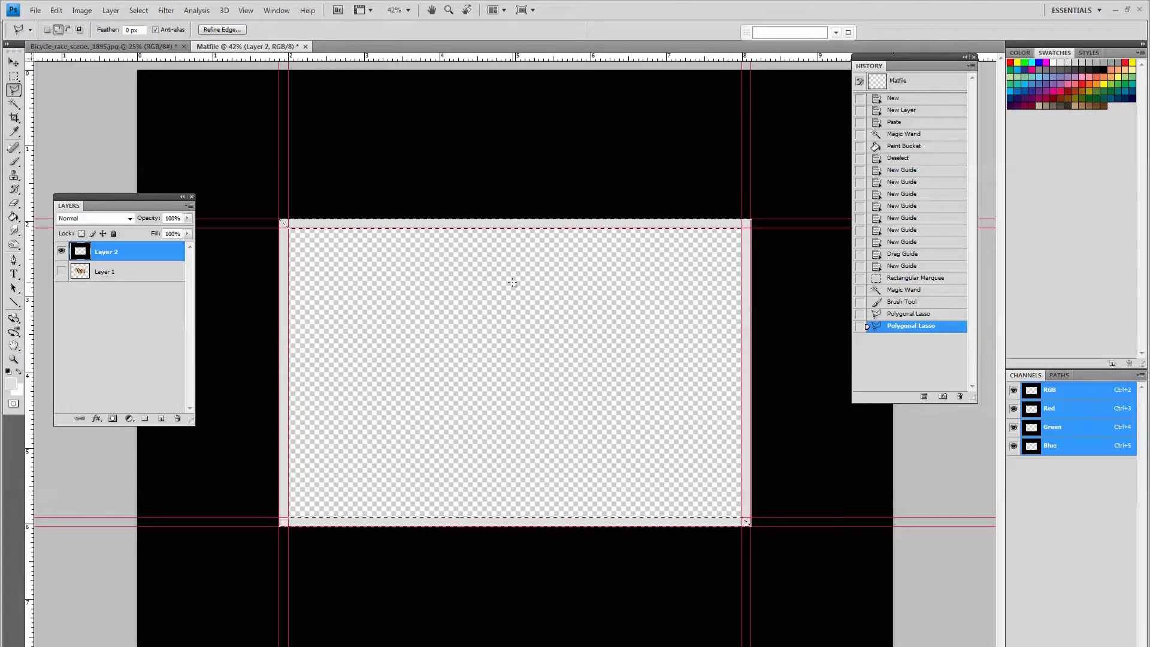
# Apply Levels to the selected band with input levels 0, 2.31 and 234
pyautogui.hotkey('ctrl', 'l')
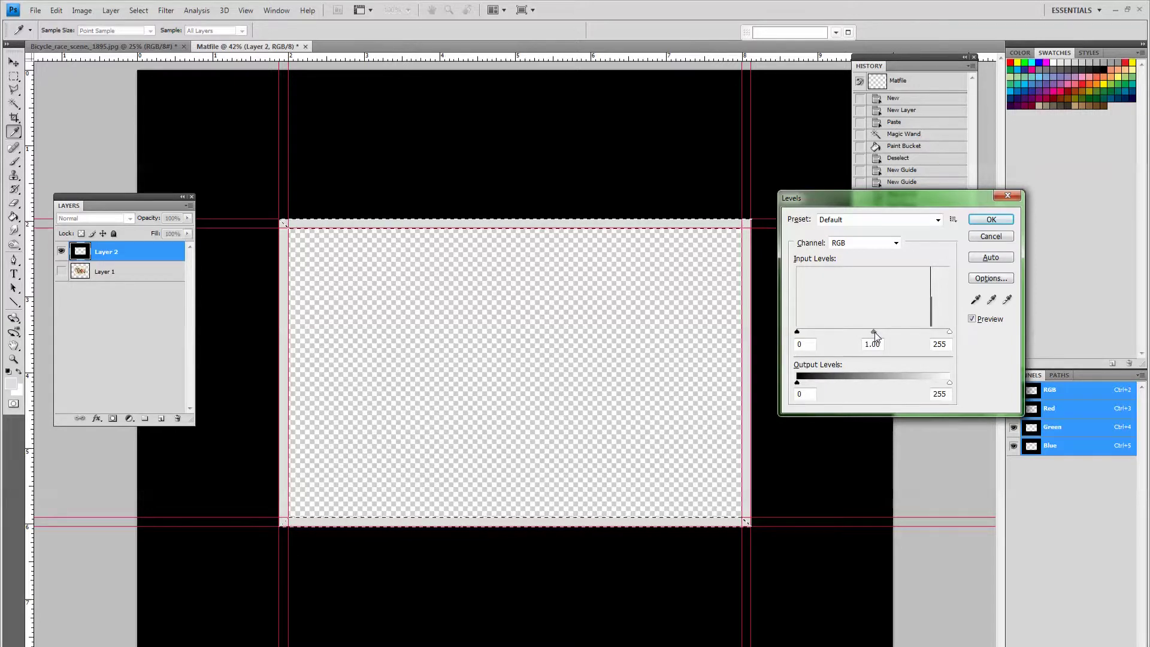
pyautogui.moveTo(874, 332); pyautogui.dragTo(852, 342)
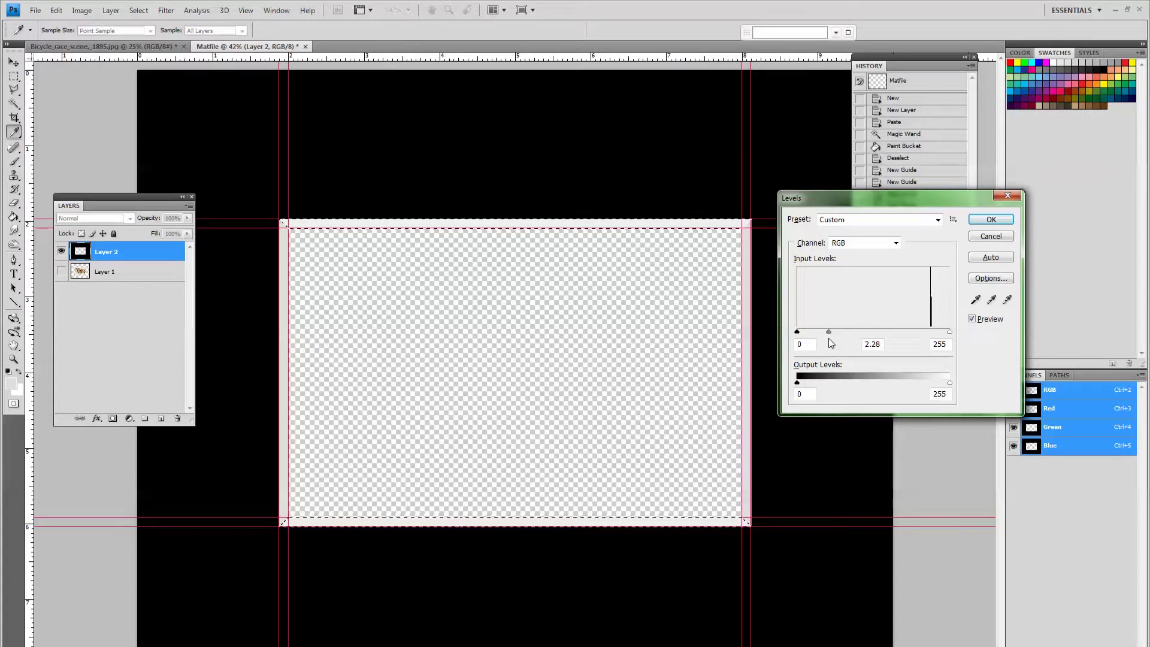
pyautogui.click(830, 339)
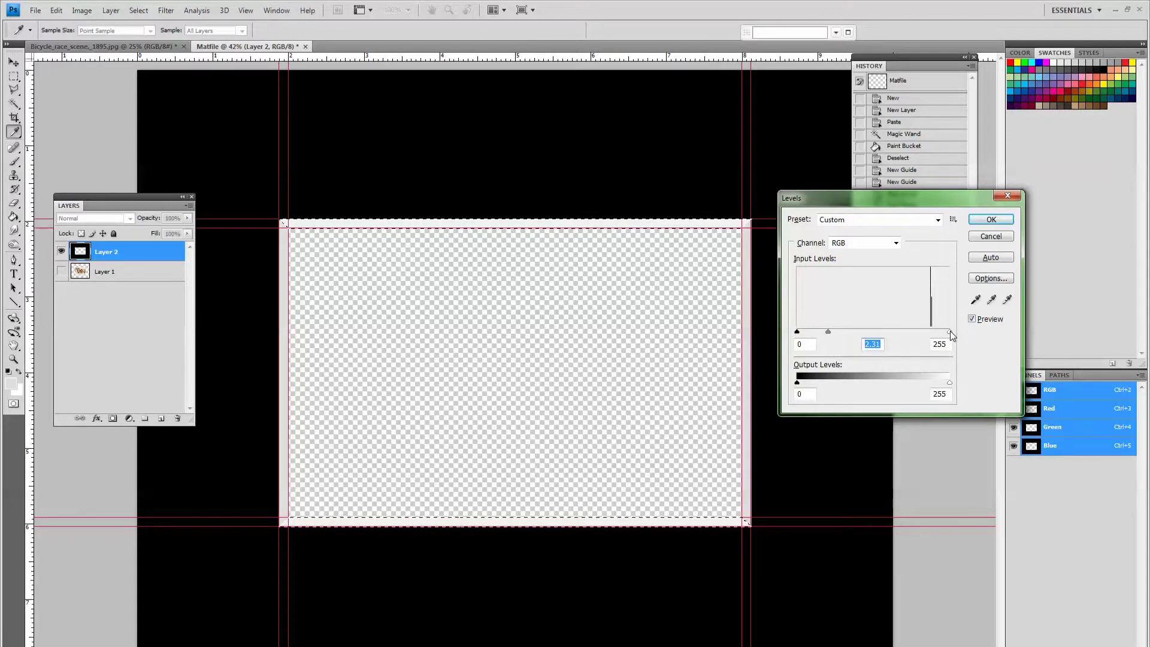
pyautogui.moveTo(950, 330); pyautogui.dragTo(938, 336)
pyautogui.click(939, 334)
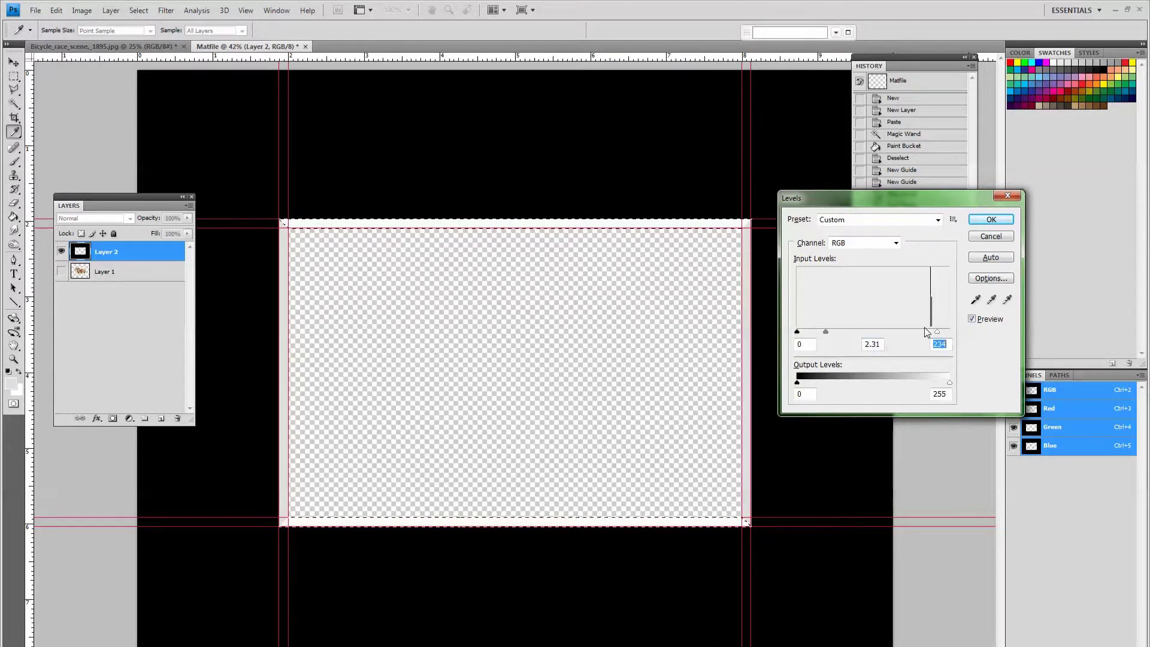
pyautogui.click(994, 224)
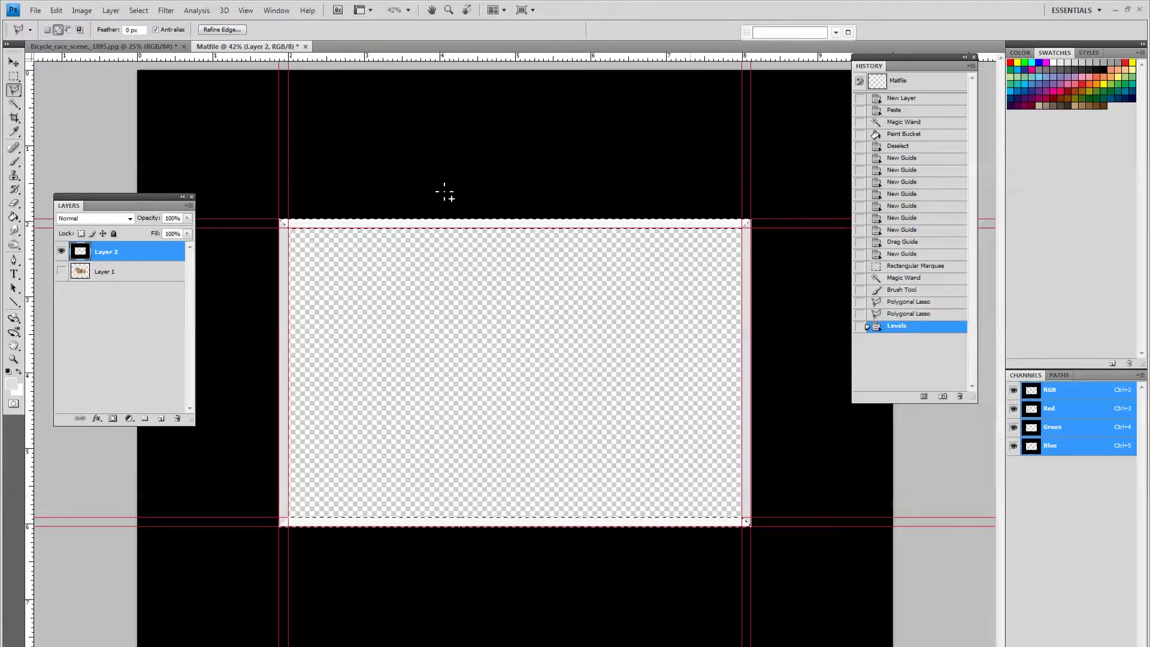
# Deselect the bevel band and remove all guides with View > Clear Guides
pyautogui.click(14, 77)
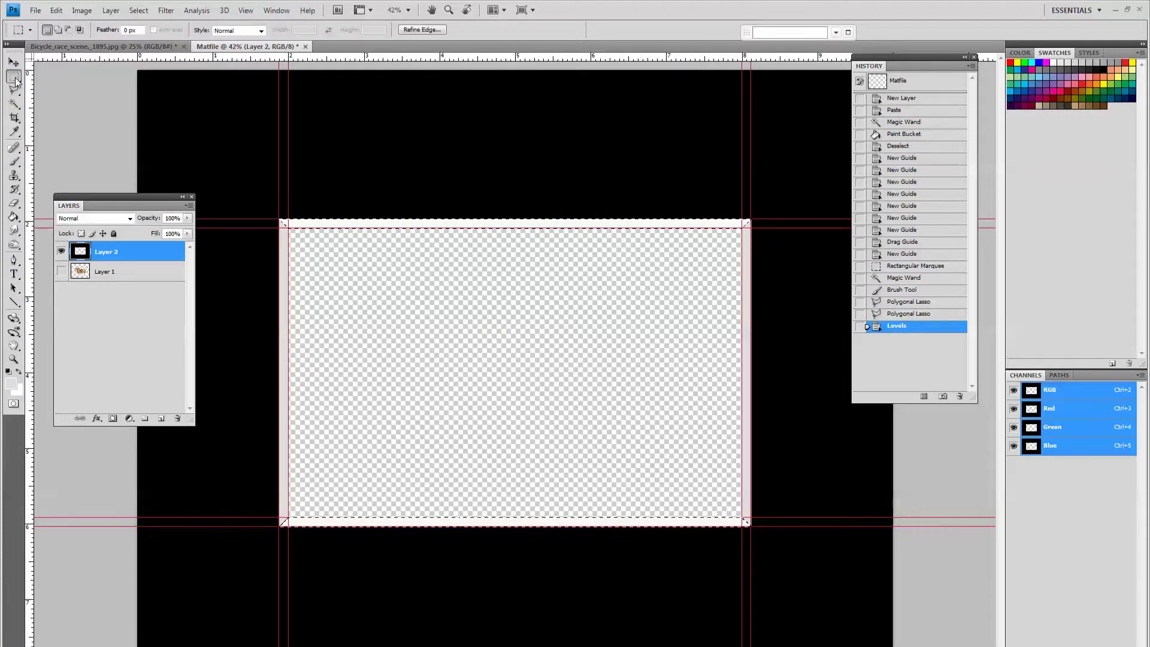
pyautogui.click(186, 135)
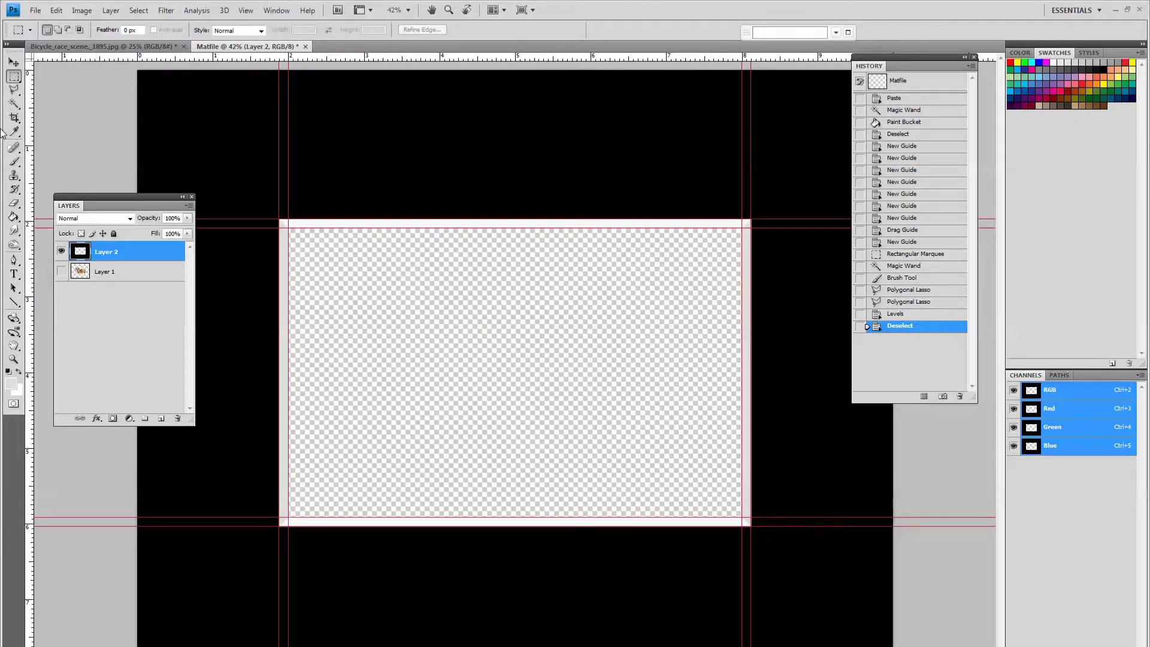
pyautogui.click(247, 11)
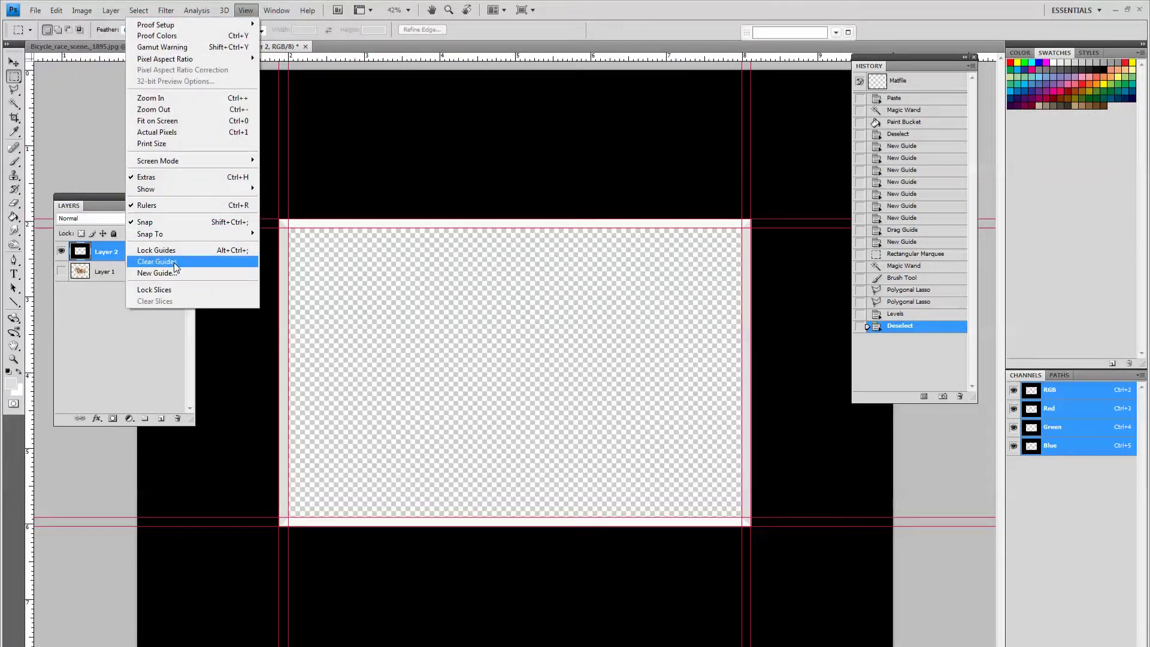
pyautogui.click(176, 266)
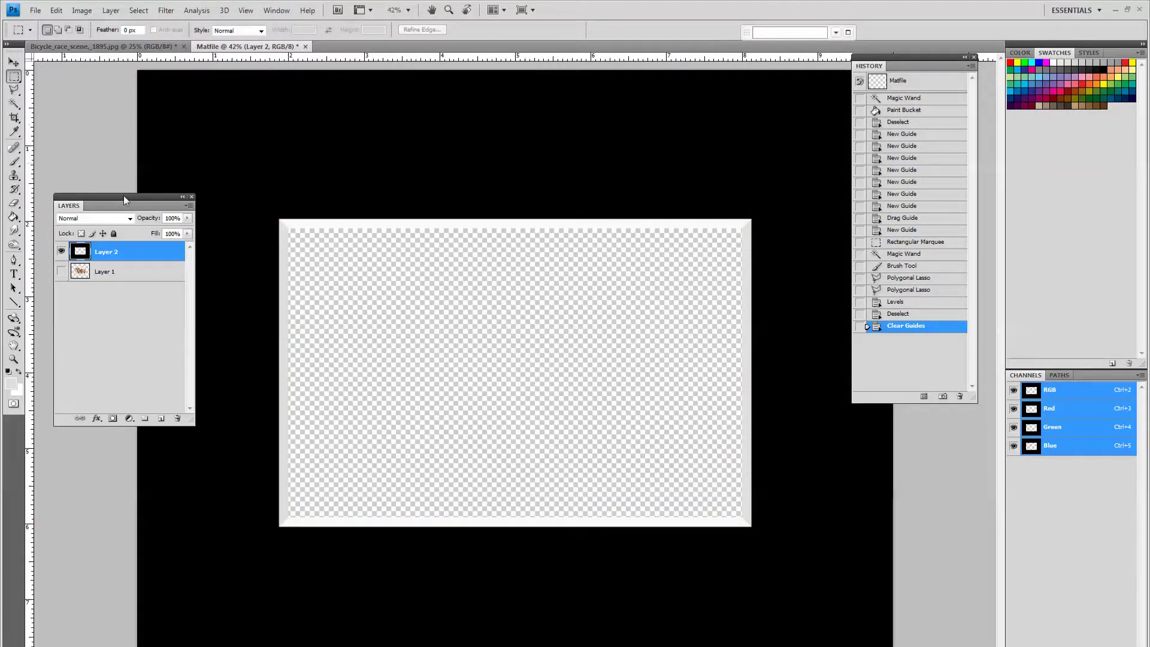
# Reposition the Layers panel and make Layer 1's bicycle image visible
pyautogui.moveTo(135, 197); pyautogui.dragTo(60, 147)
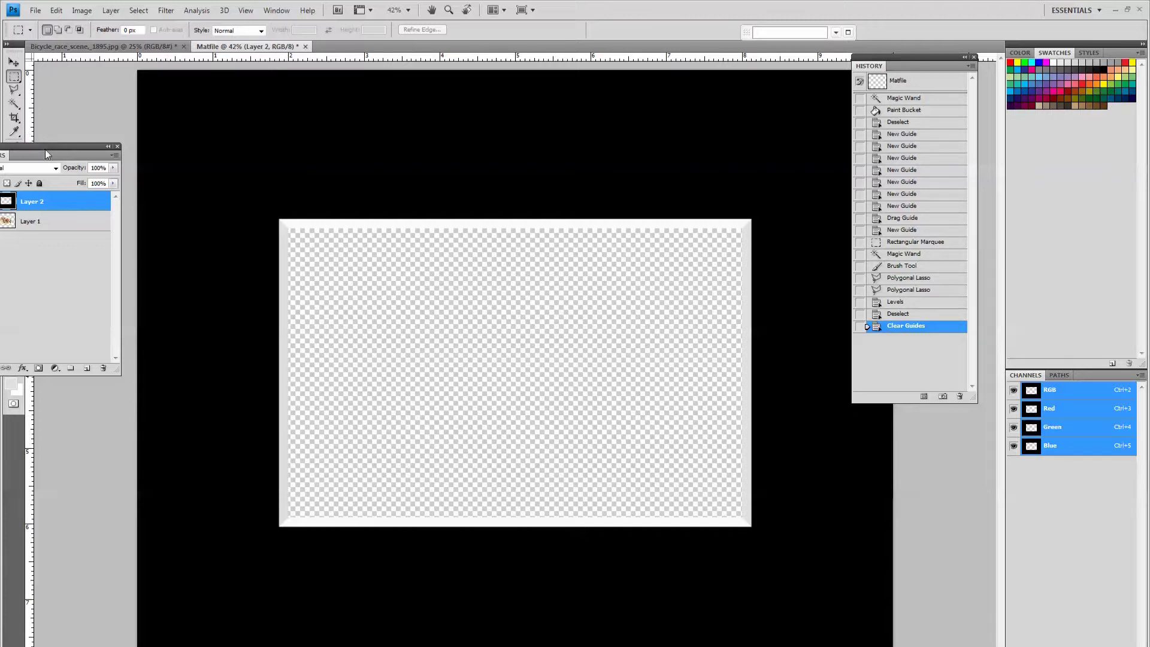
pyautogui.moveTo(49, 146); pyautogui.dragTo(99, 139)
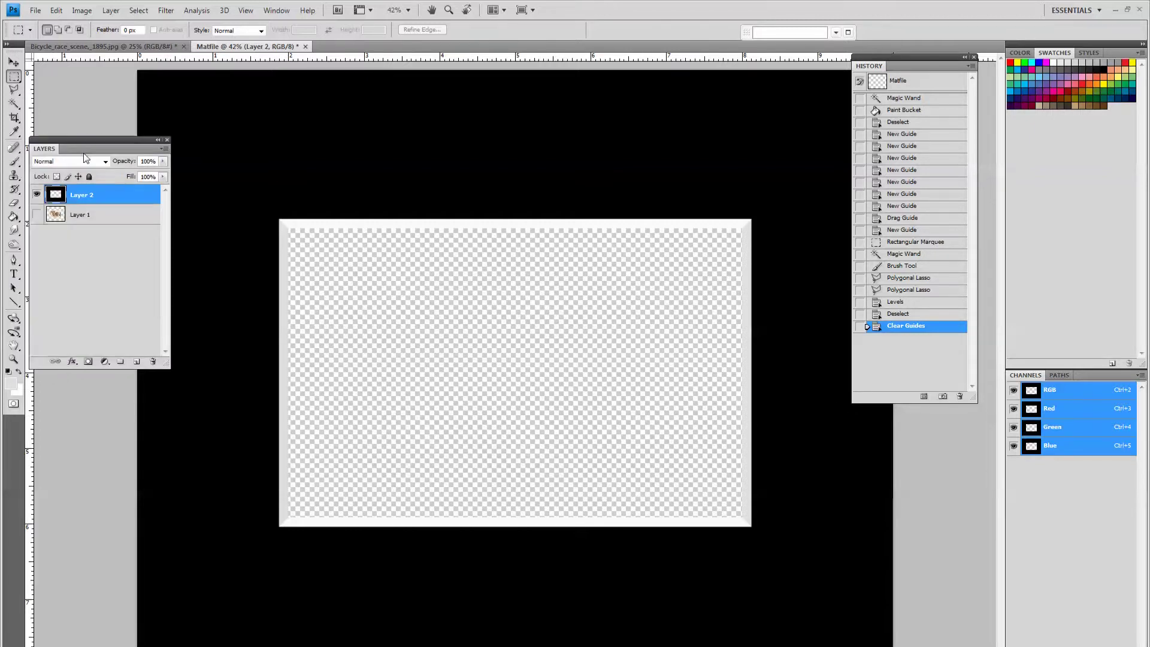
pyautogui.click(36, 215)
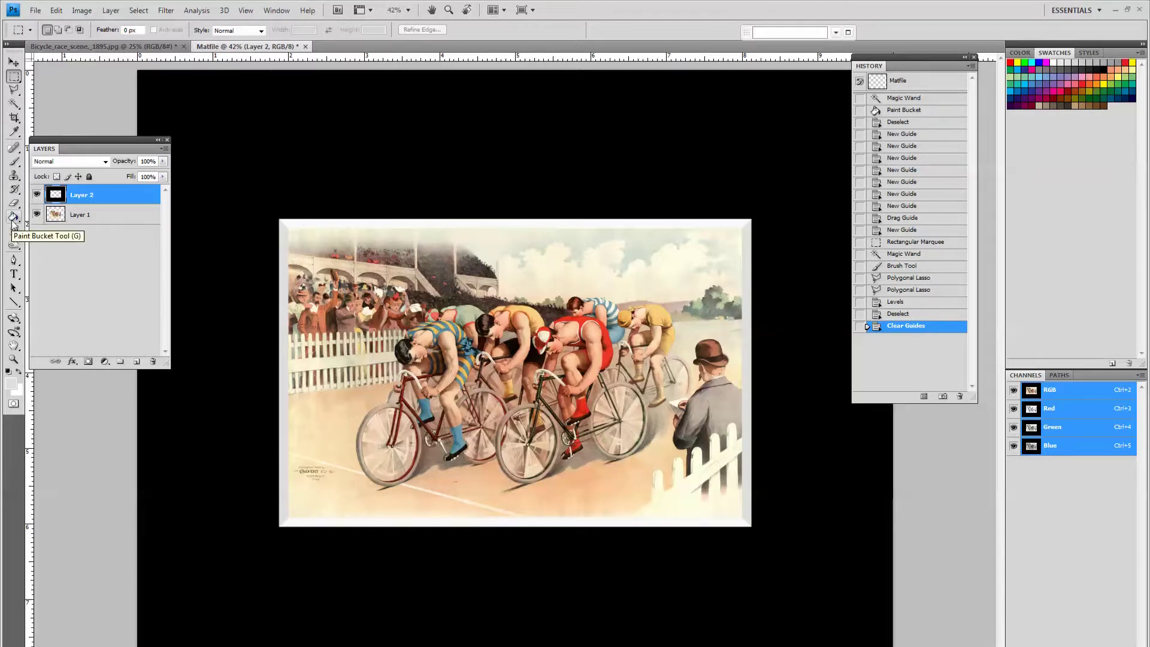
# Select Layer 2, the black mat, and open its Blending Options layer style
pyautogui.click(116, 217)
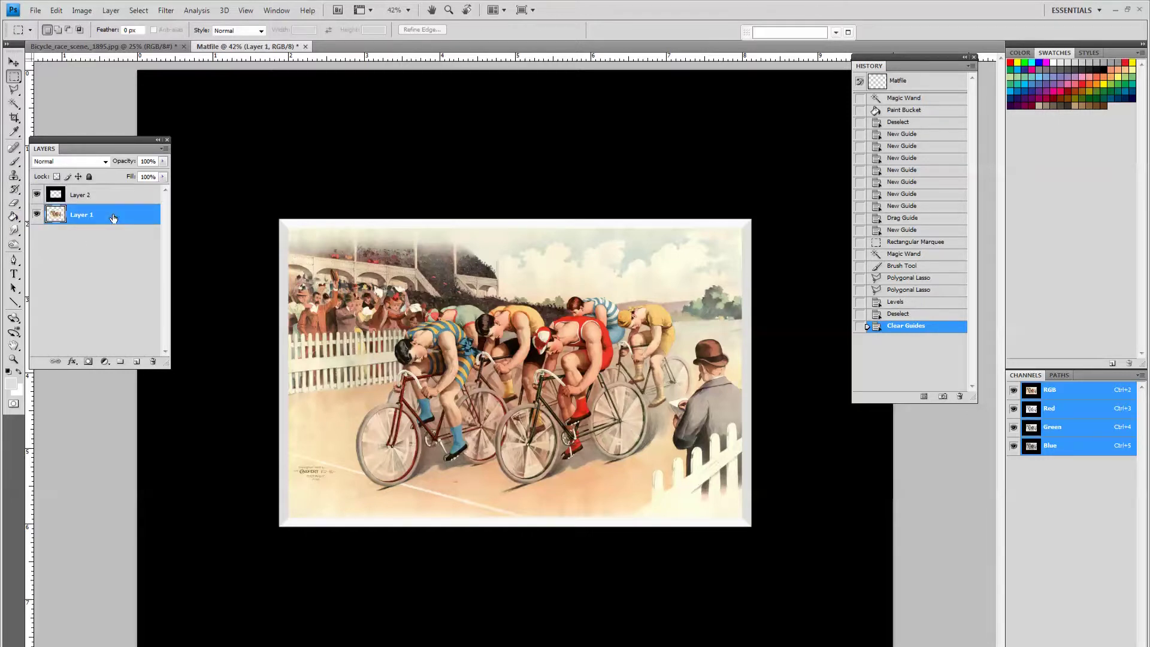
pyautogui.click(104, 195)
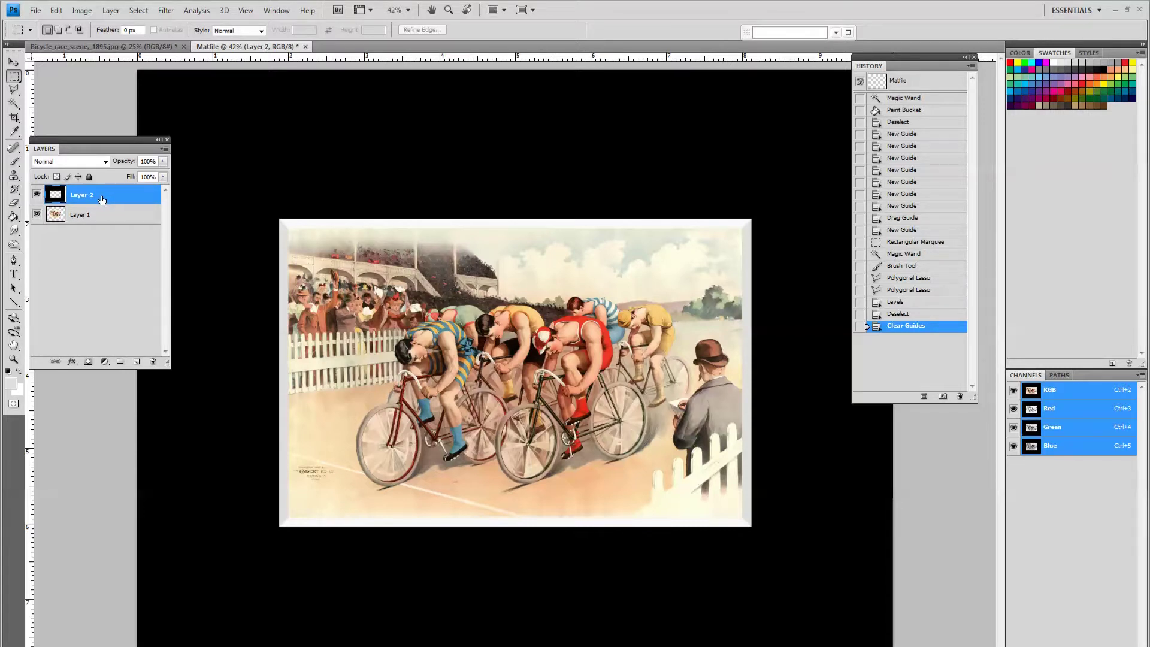
pyautogui.rightClick(102, 198)
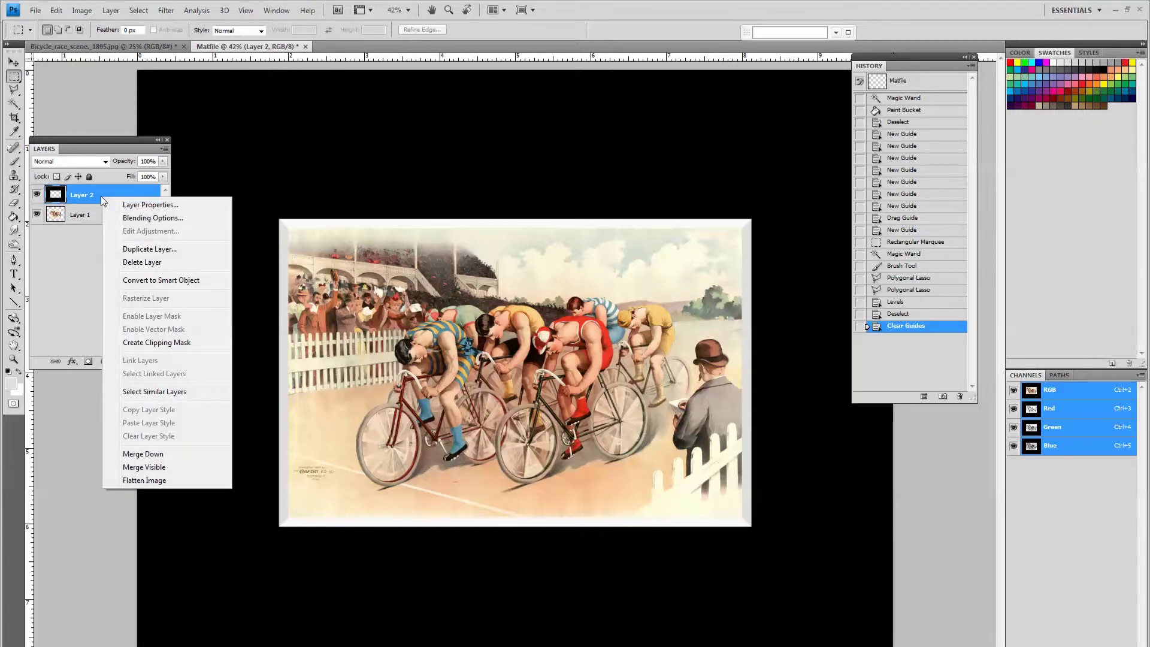
pyautogui.click(111, 195)
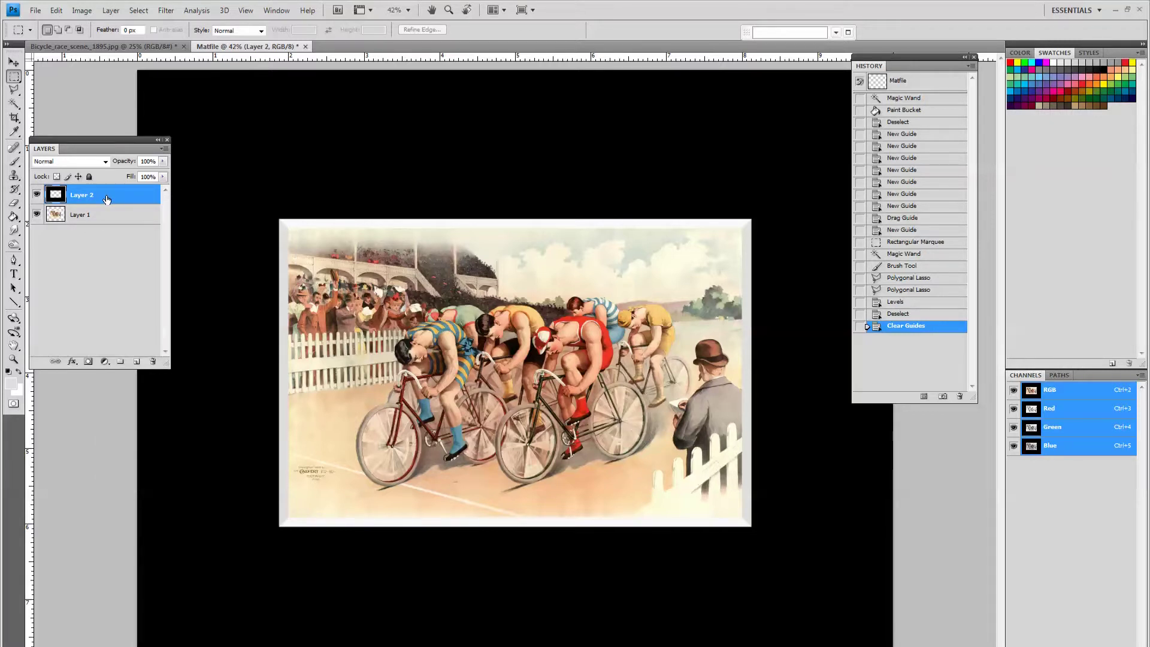
pyautogui.rightClick(109, 195)
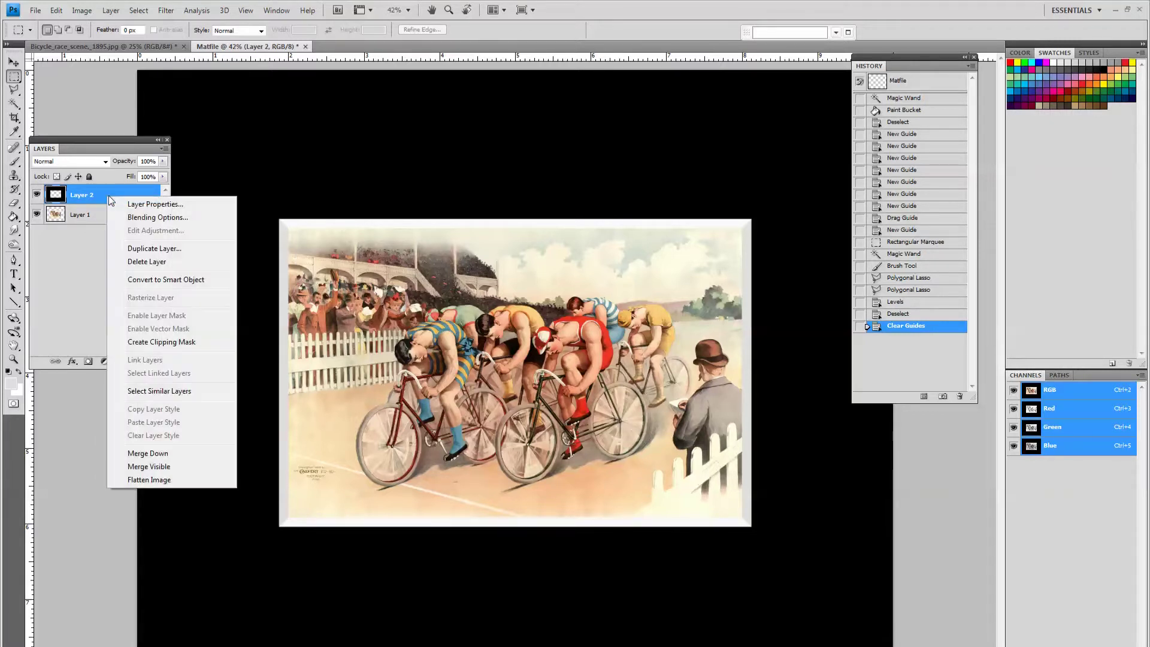
pyautogui.click(144, 218)
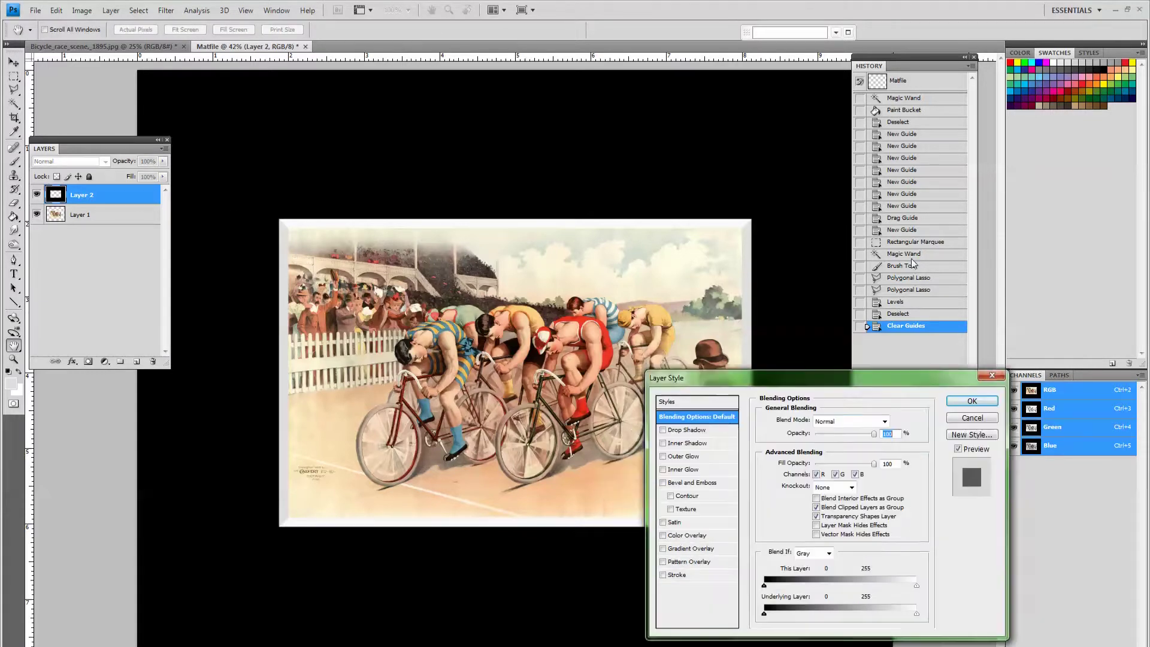
# Add a Drop Shadow to Layer 2 with a 90° angle and 21 px size
pyautogui.moveTo(779, 377); pyautogui.dragTo(852, 235)
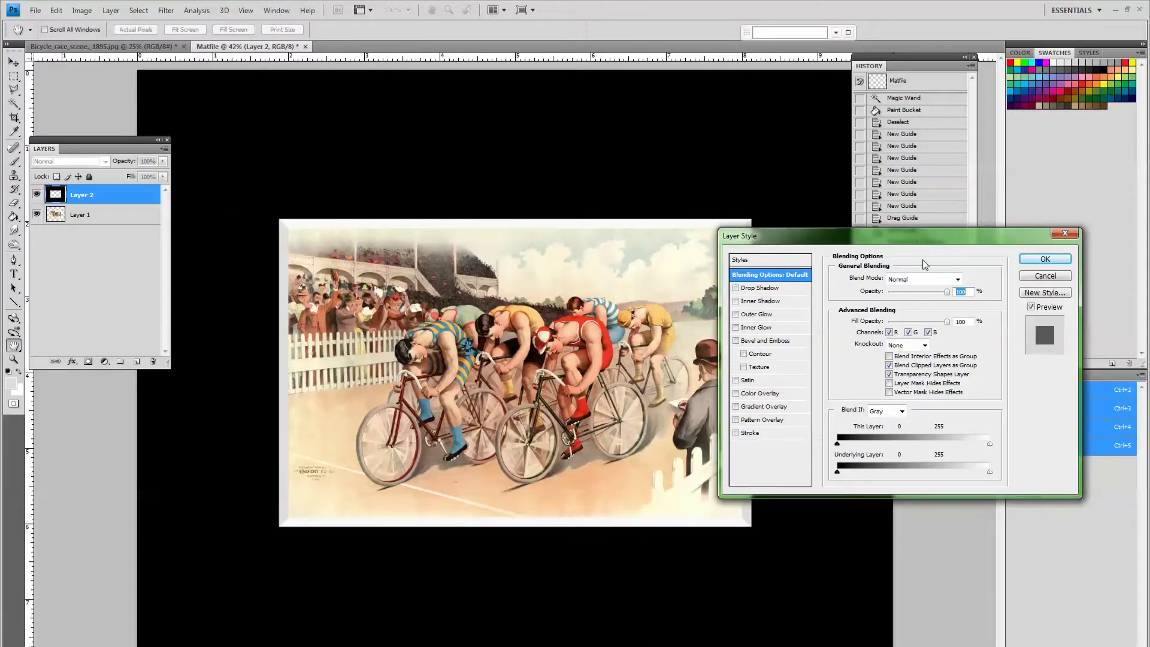
pyautogui.click(765, 290)
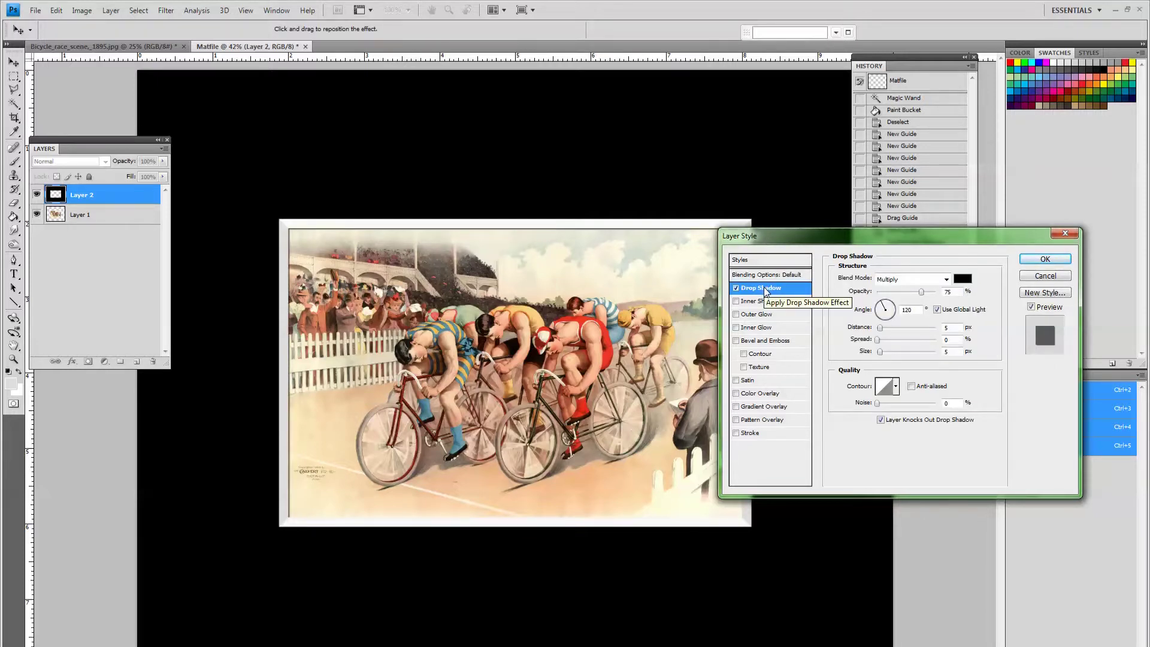
pyautogui.doubleClick(906, 310)
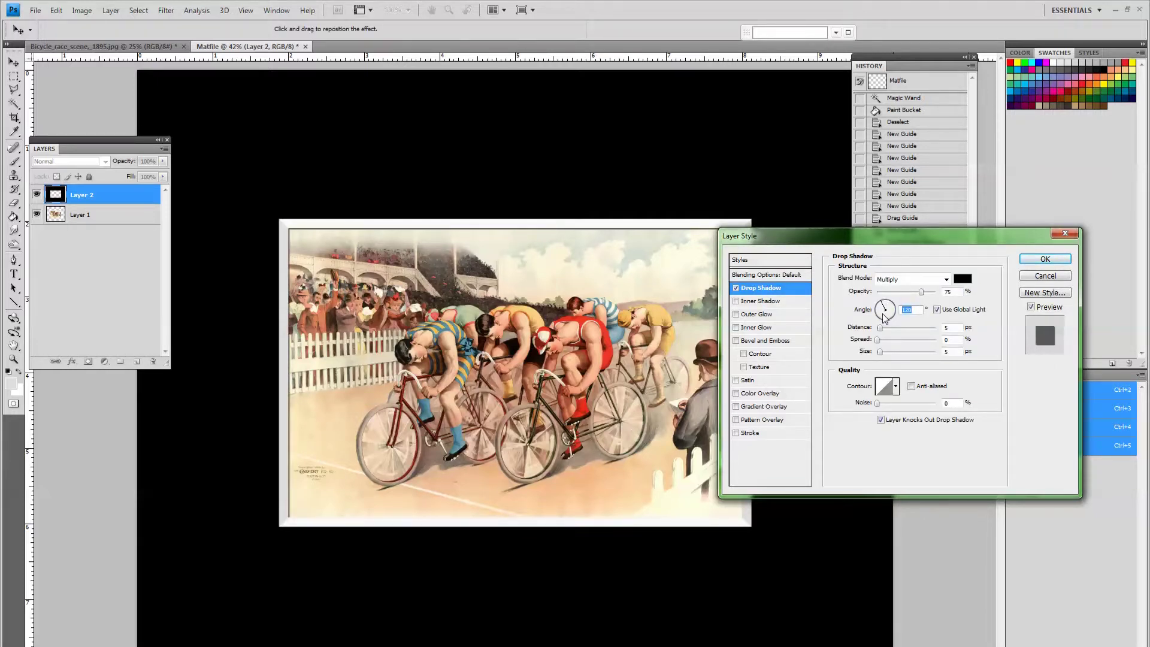
pyautogui.write('90')
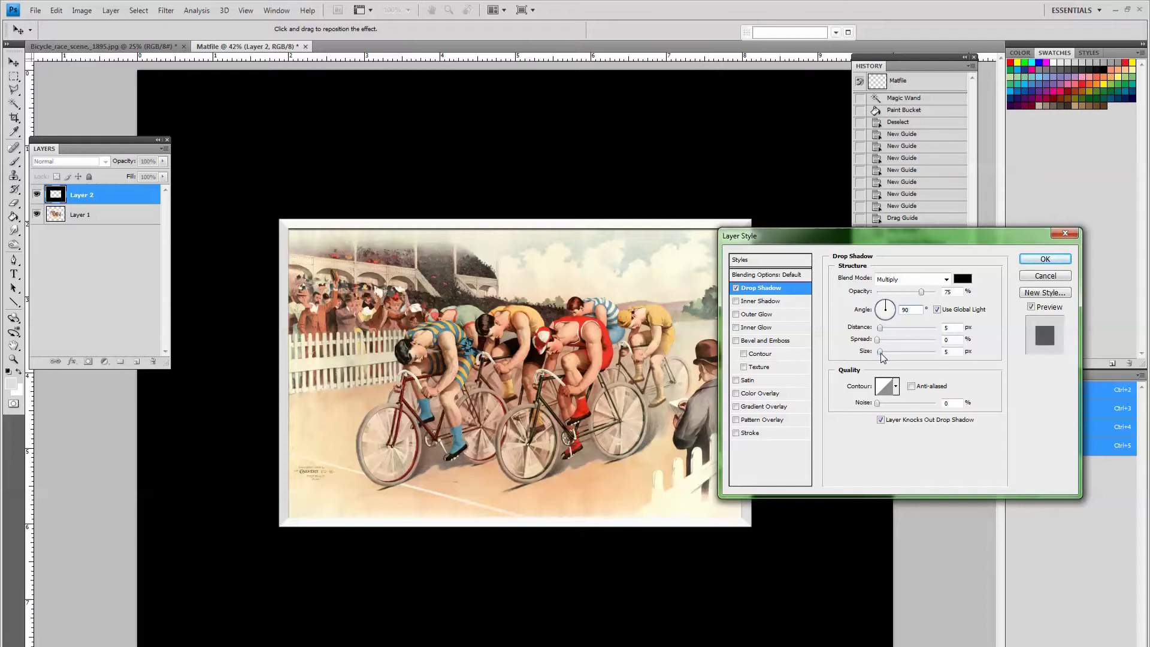
pyautogui.click(882, 353)
pyautogui.moveTo(881, 353); pyautogui.dragTo(887, 354)
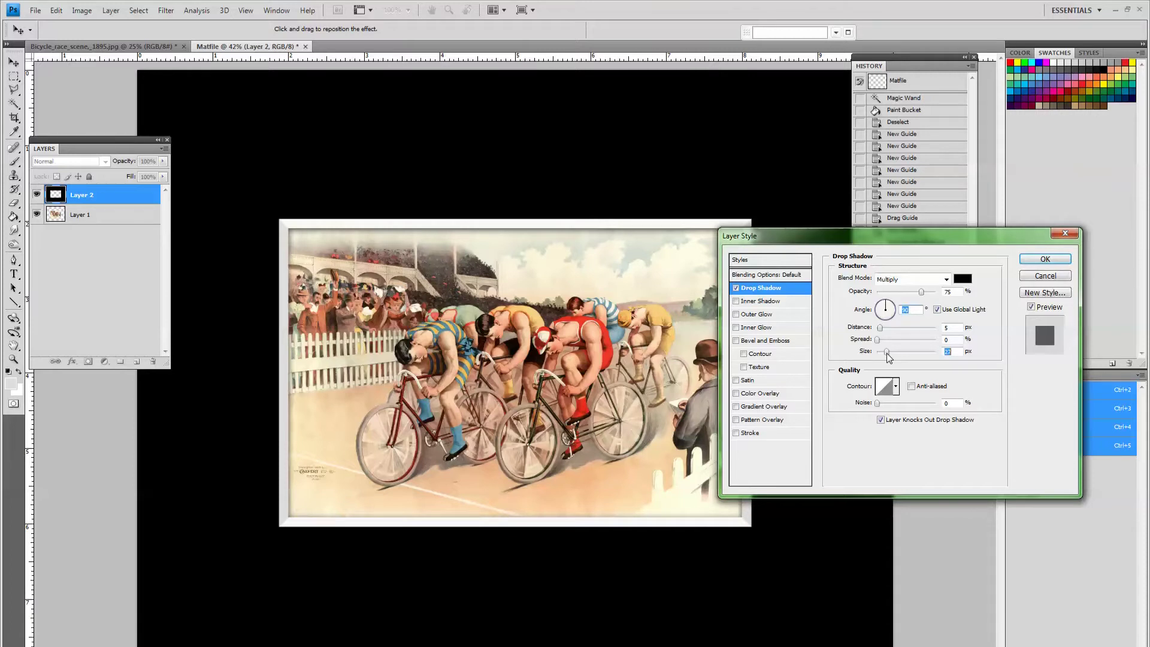
pyautogui.moveTo(887, 354); pyautogui.dragTo(888, 353)
pyautogui.click(1046, 259)
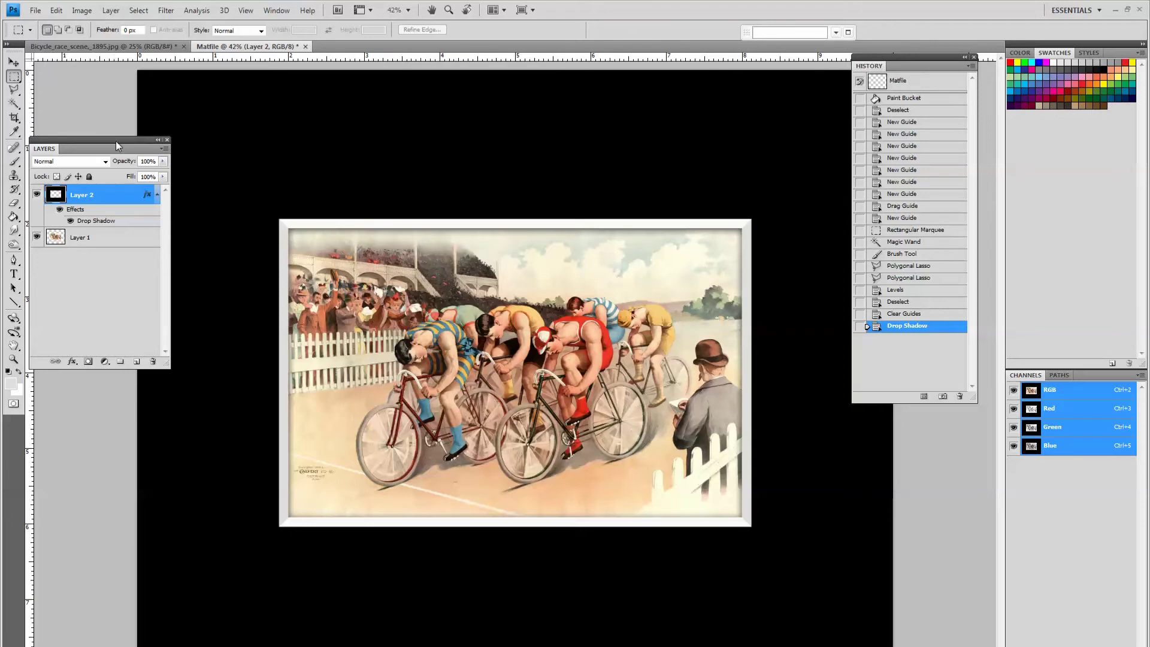
pyautogui.moveTo(116, 142); pyautogui.dragTo(138, 367)
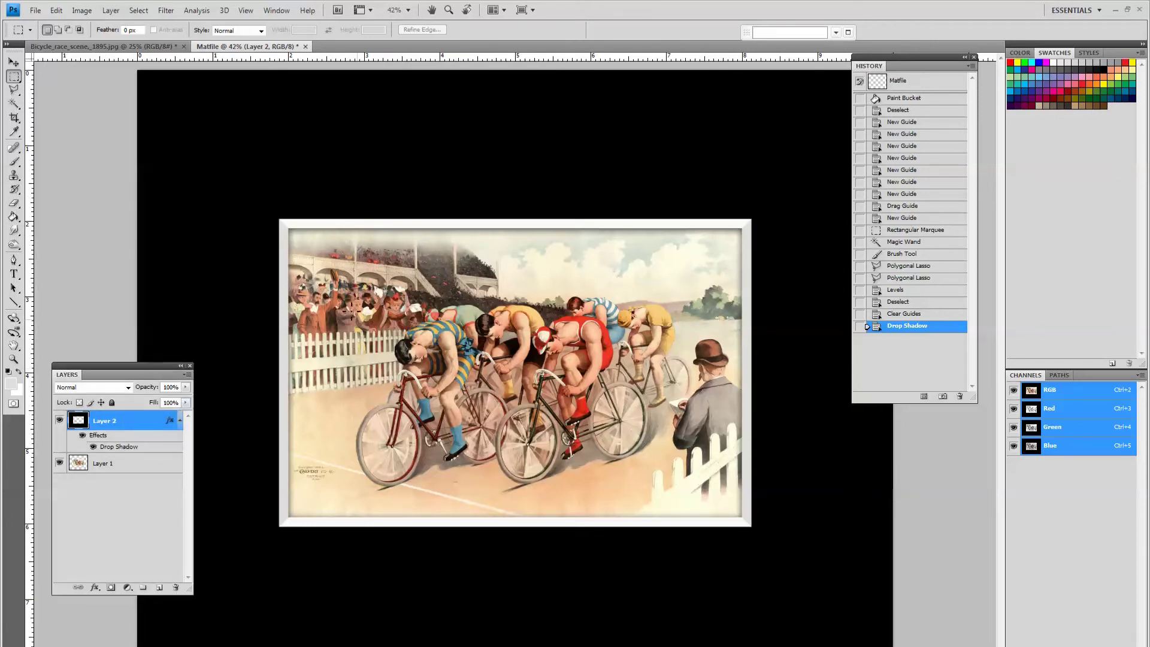